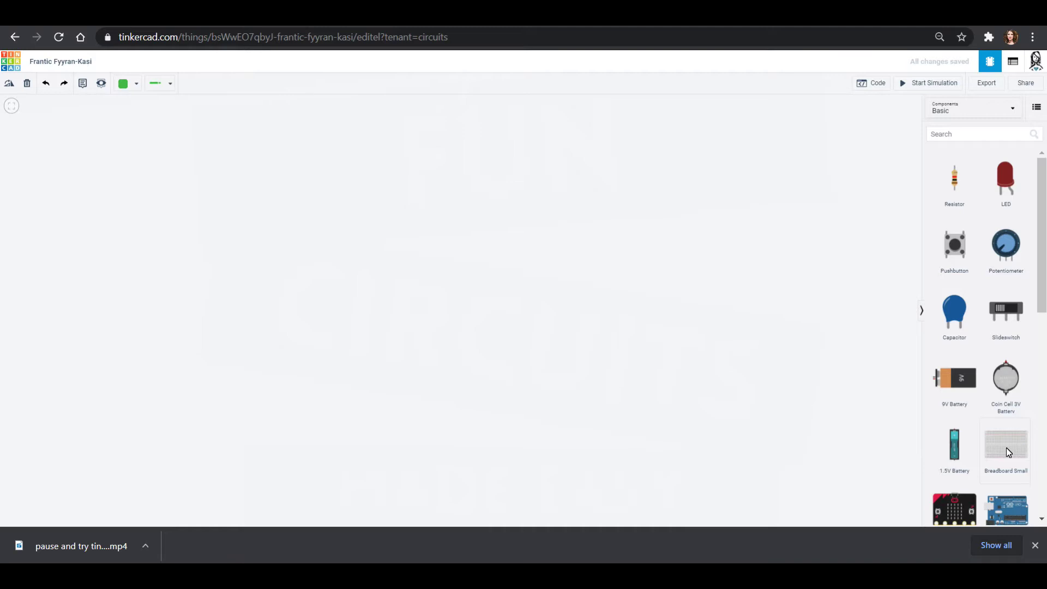
Place a Breadboard Small on the canvas with an Arduino Uno R3 to its left
drag(1006, 447, 585, 293)
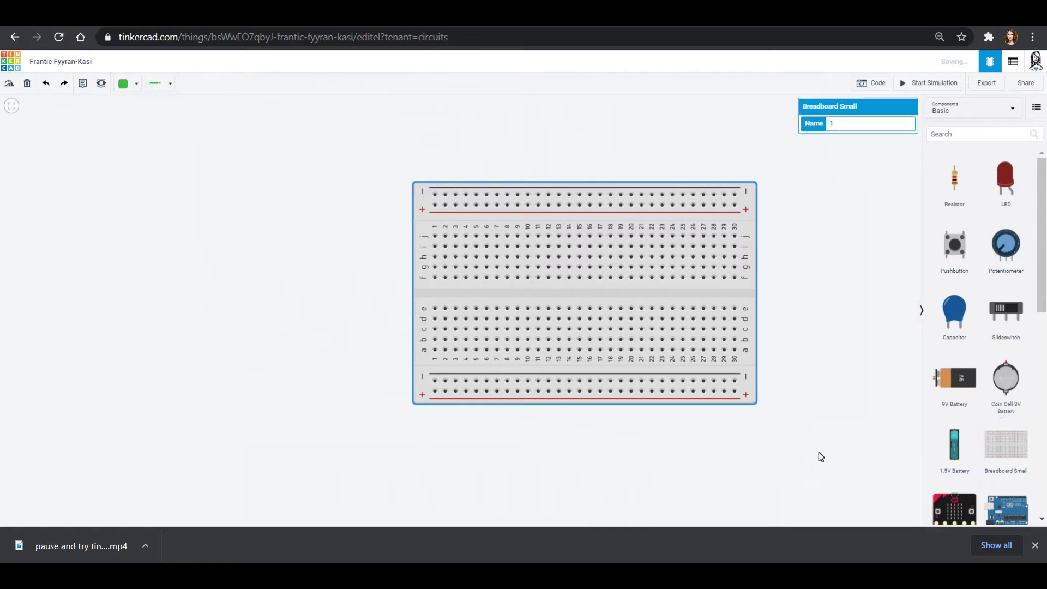
drag(714, 427, 251, 296)
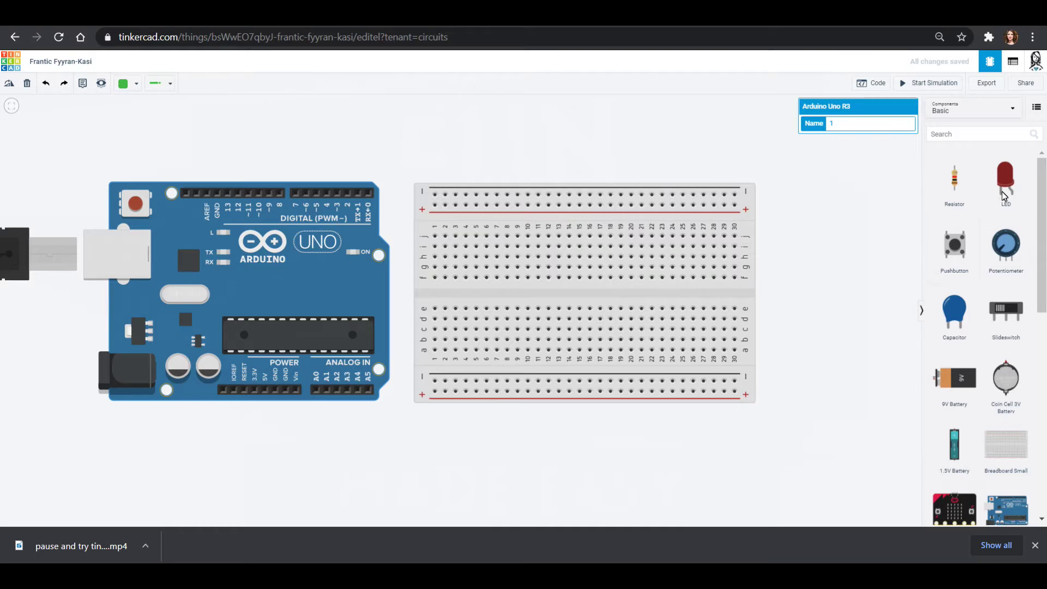
Add two LEDs, one near the top rail and one at column 29 in the lower half
drag(1004, 175, 621, 271)
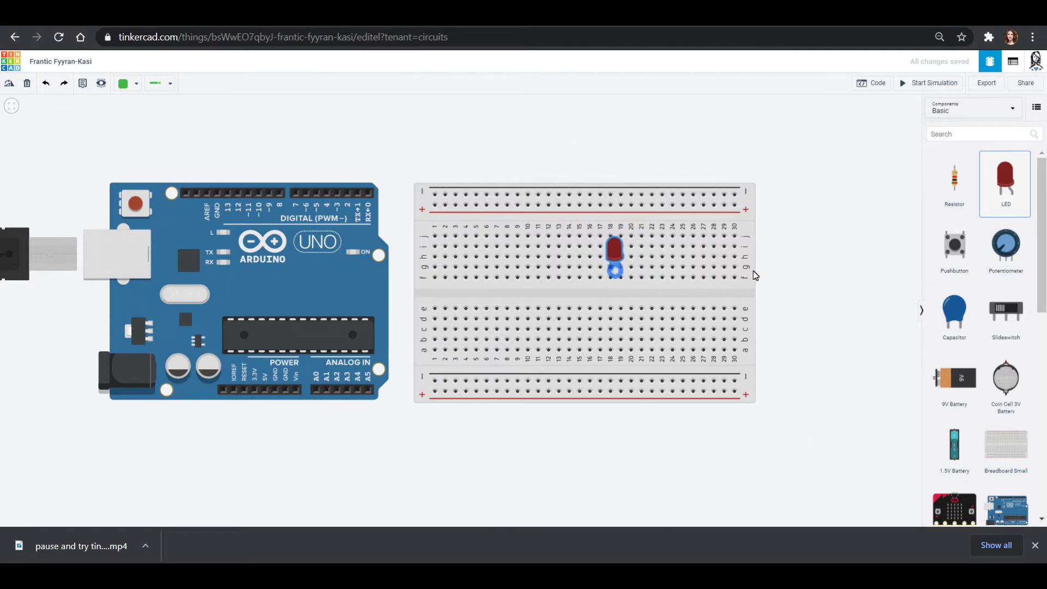
drag(1002, 185, 725, 240)
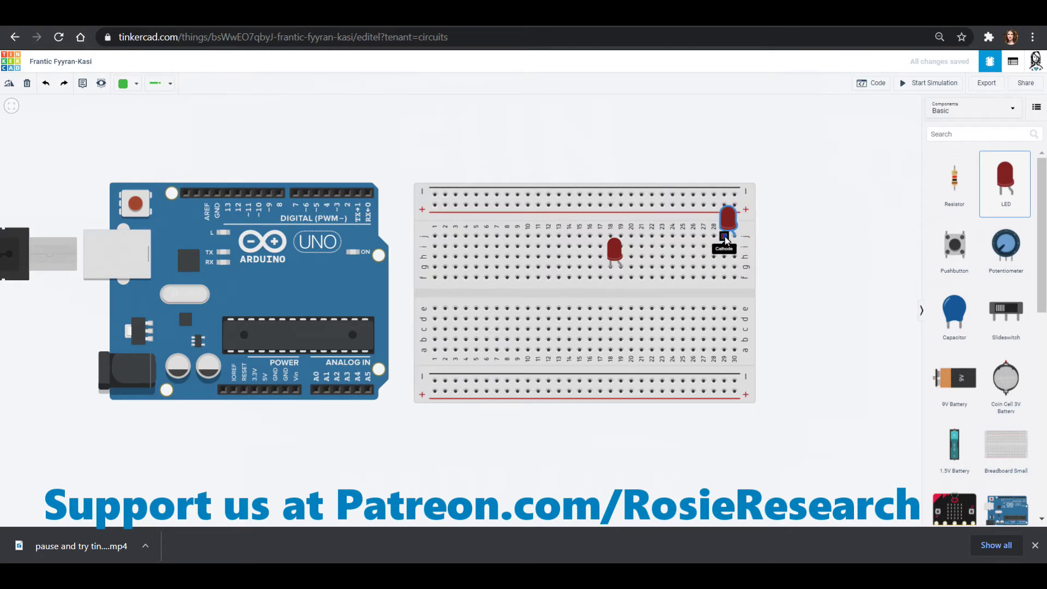
drag(615, 250, 730, 344)
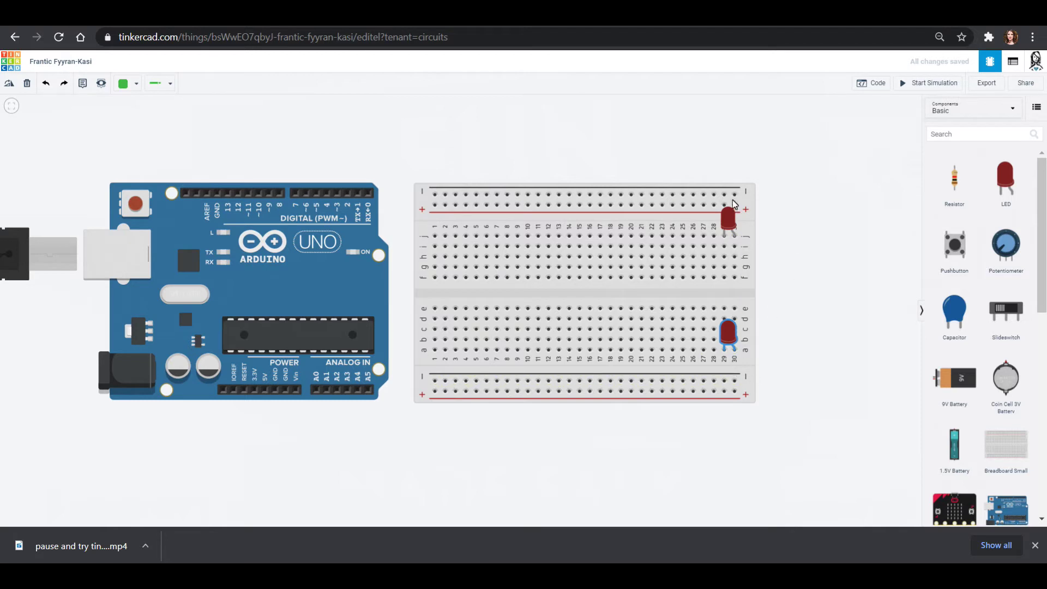
Change the lower LED's colour to Blue
click(731, 221)
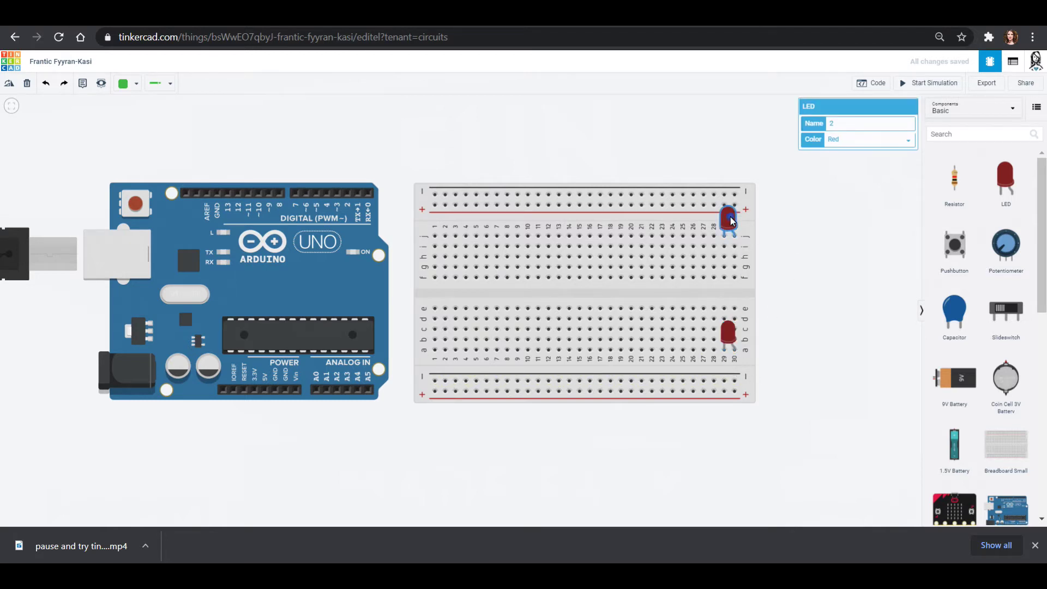
click(729, 335)
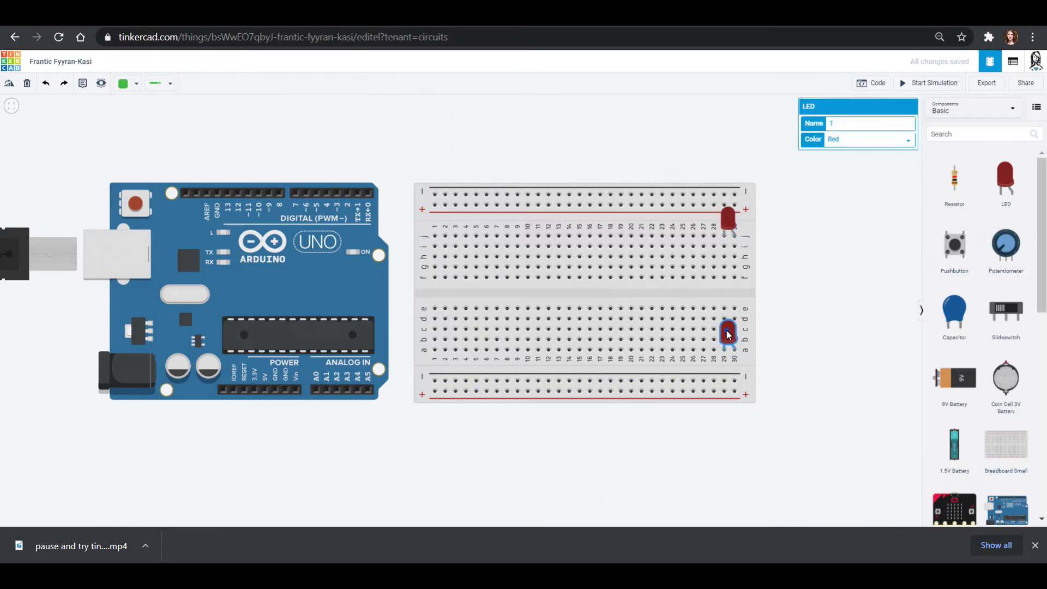
click(866, 141)
click(873, 178)
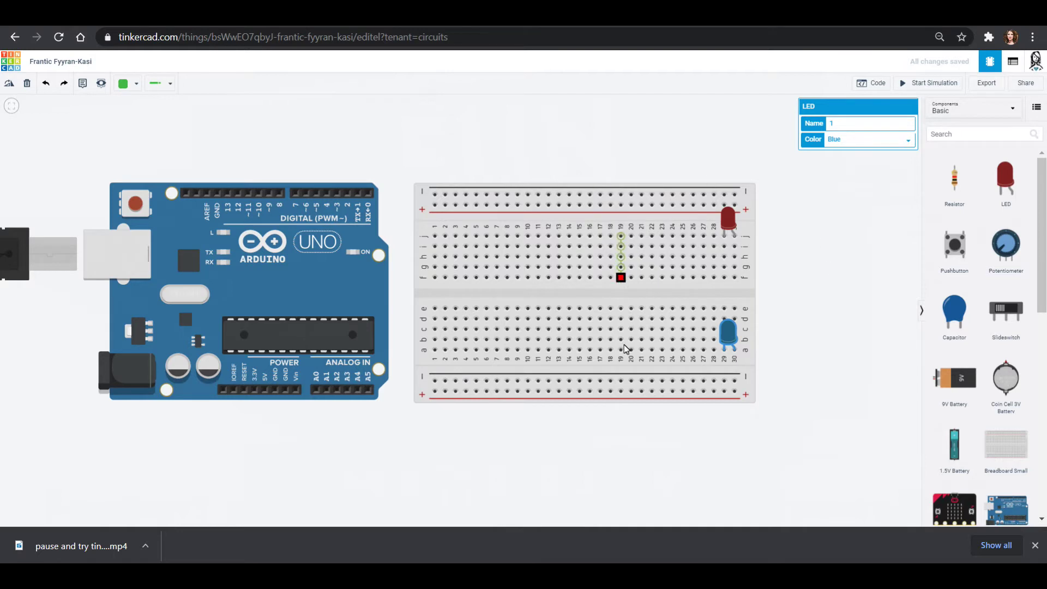
click(819, 376)
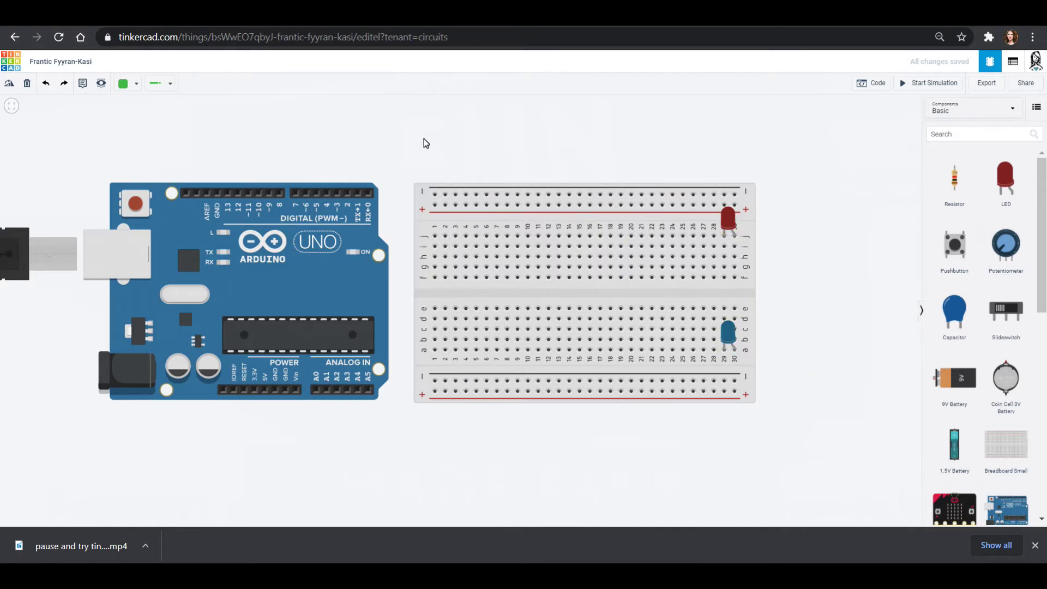
Wire Arduino GND to the top negative rail with a black wire
click(217, 191)
click(218, 173)
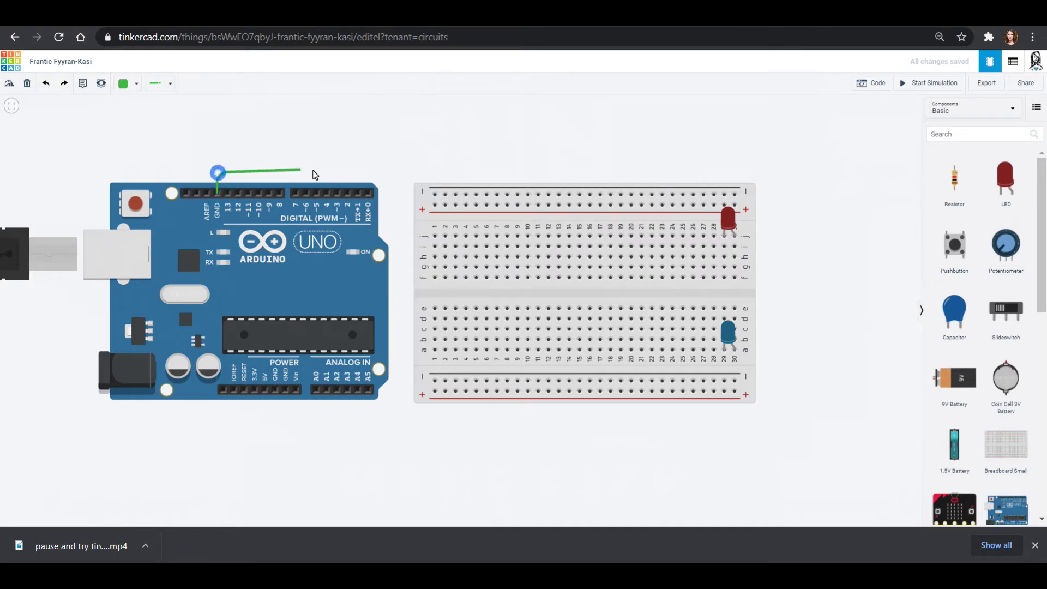
click(437, 172)
click(435, 194)
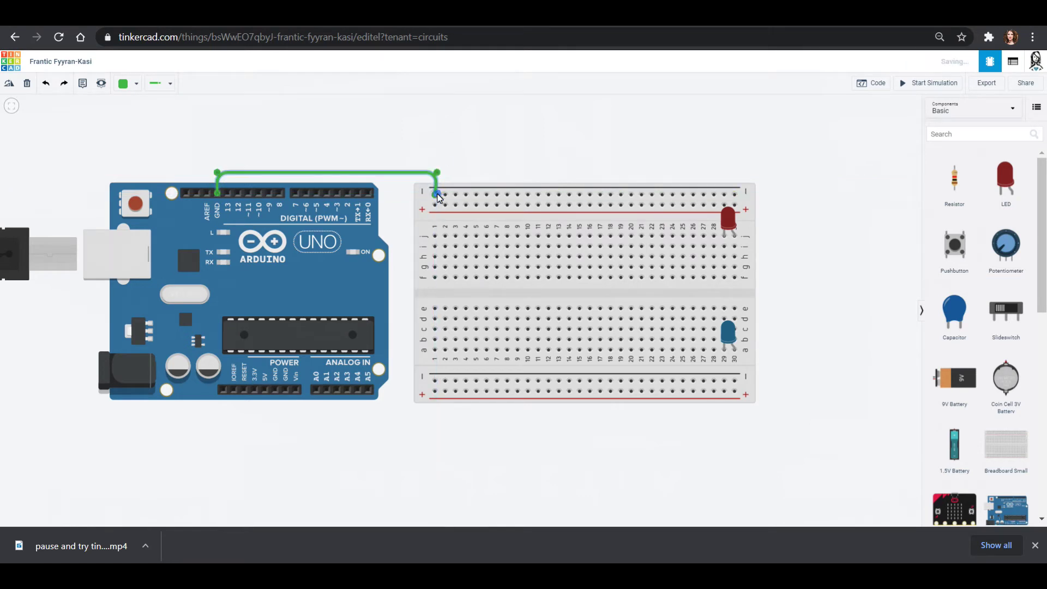
click(127, 83)
click(139, 111)
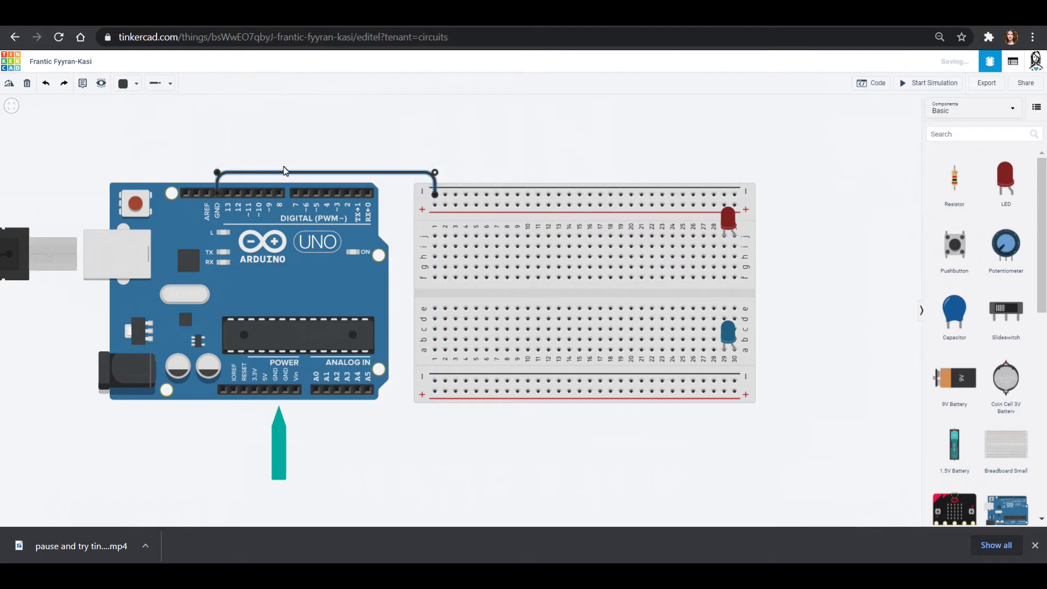
click(501, 145)
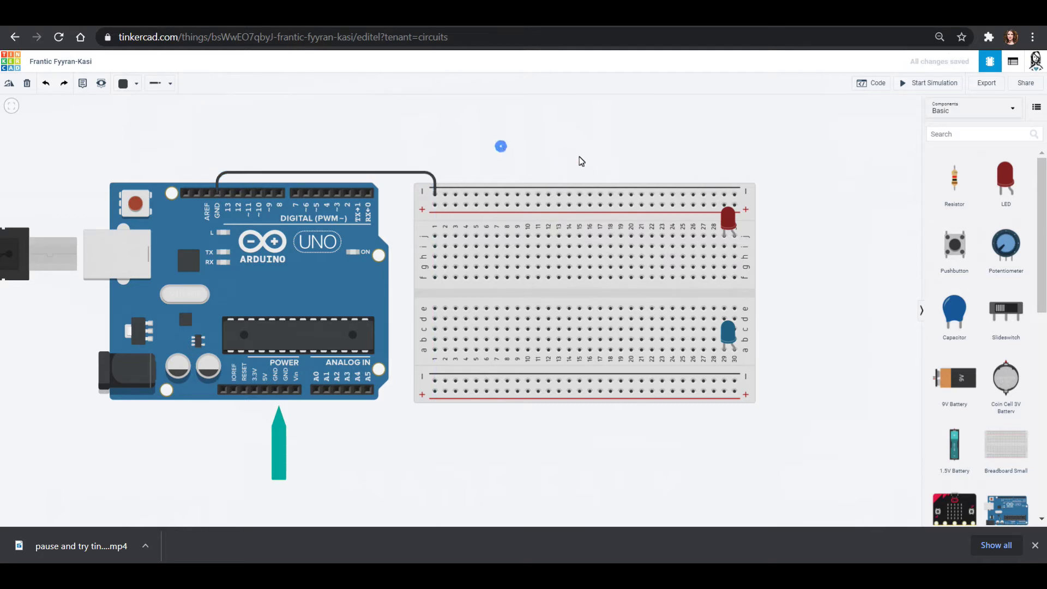
Wire the top rail to row j column 29, then bridge column 29 across the centre gap to row e
click(725, 195)
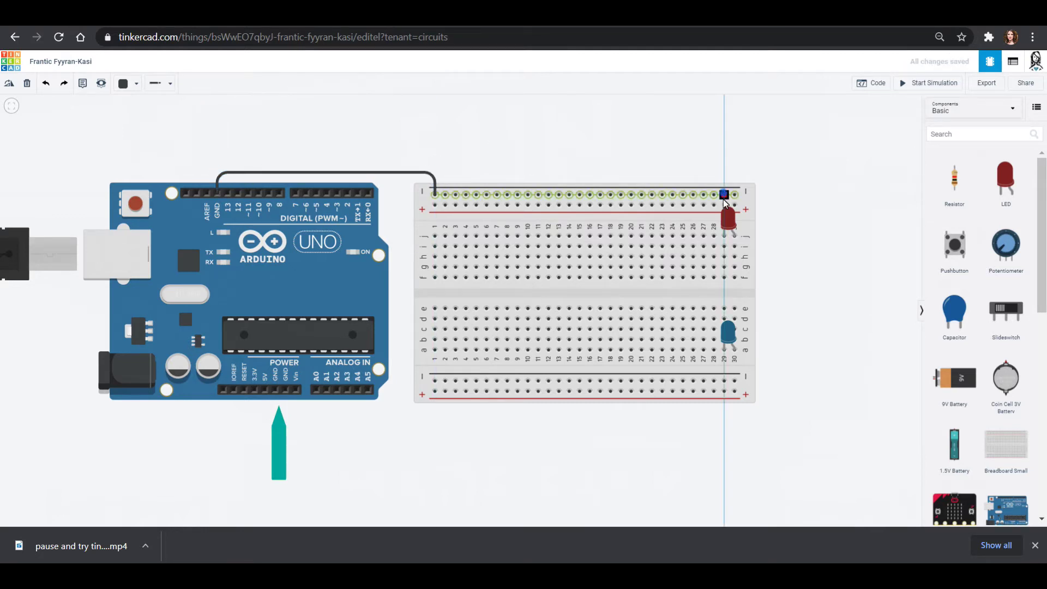
click(724, 236)
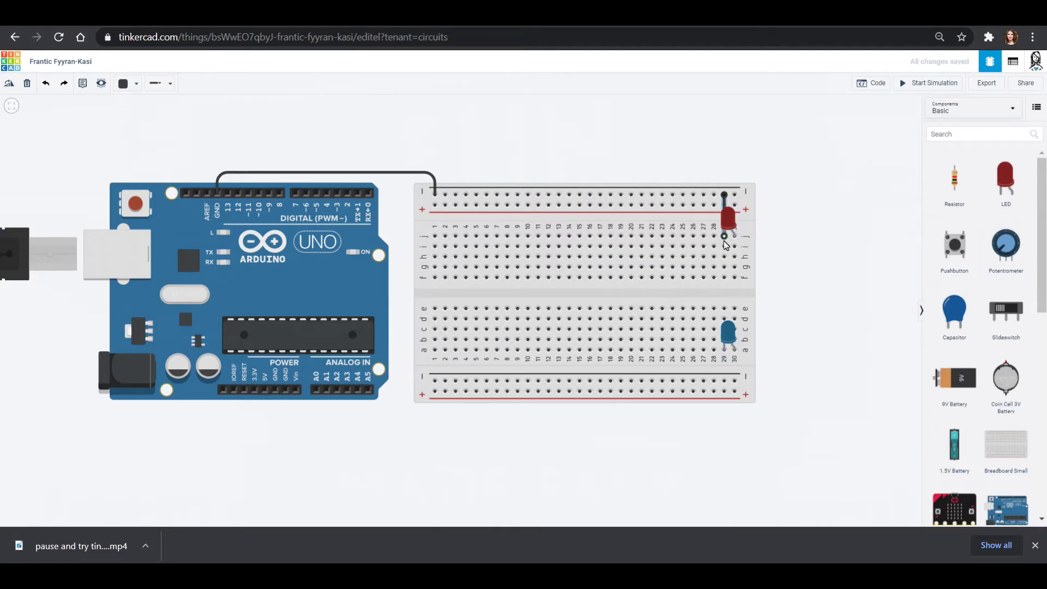
click(725, 236)
click(724, 309)
Place a resistor in column 27 and link it to column 29 with a short wire in row i
drag(959, 179, 707, 217)
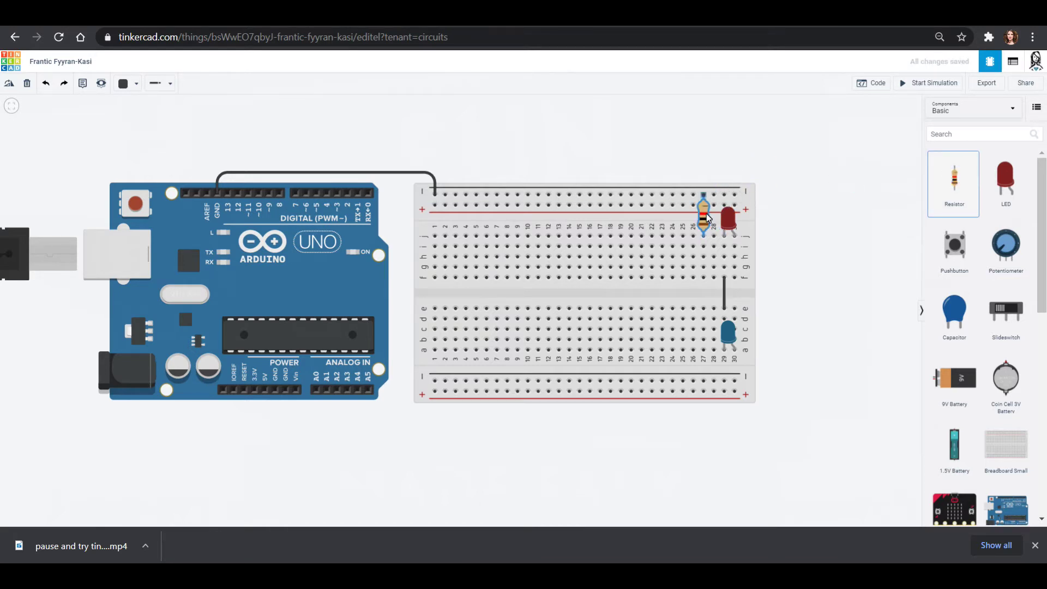
click(703, 247)
click(723, 247)
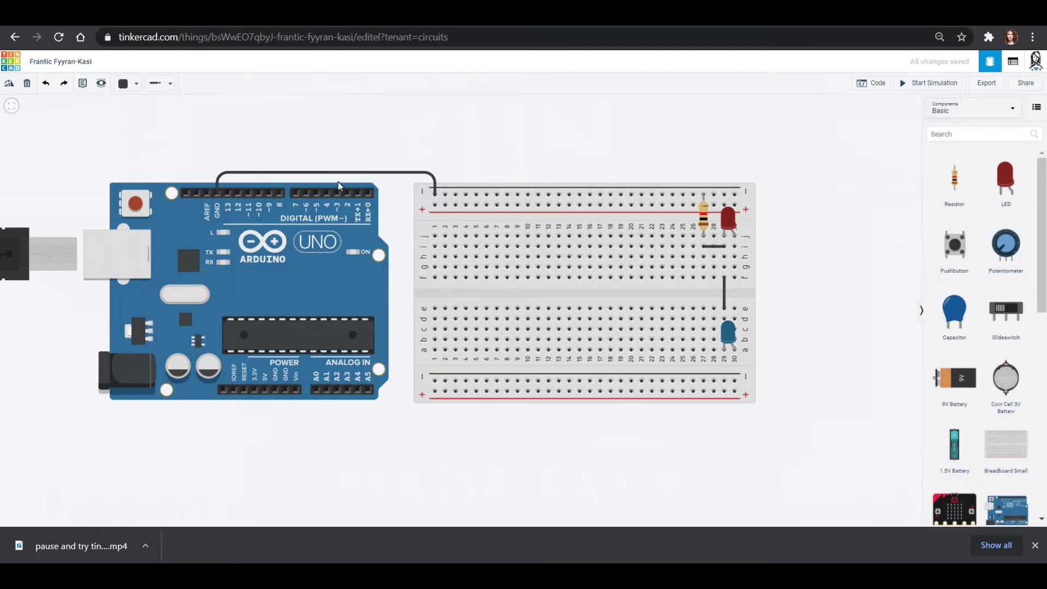
Run a pink wire from digital pin 2 over the breadboard to the red LED's anode
click(349, 194)
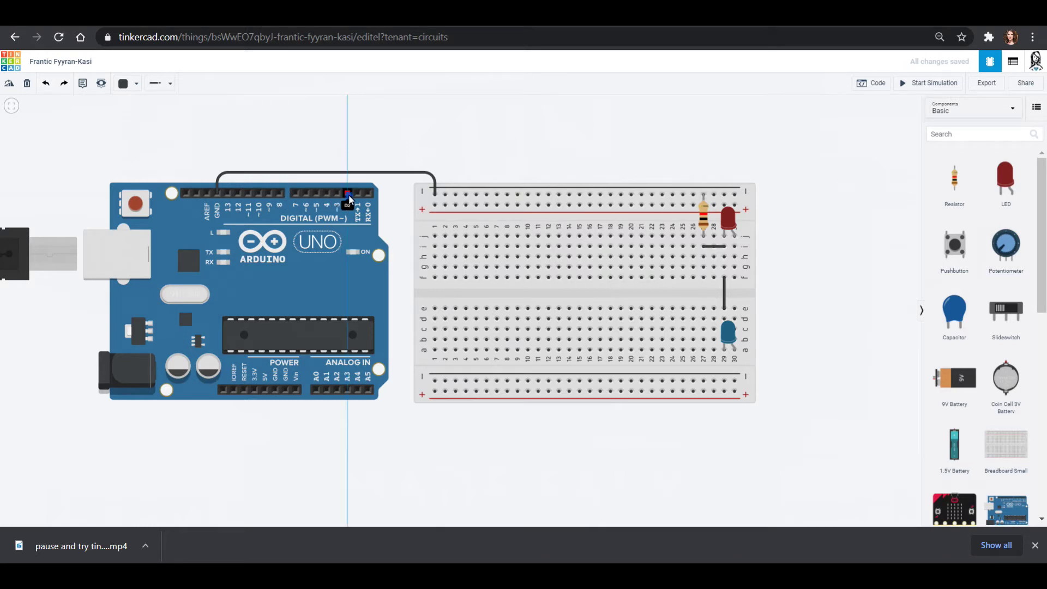
click(348, 163)
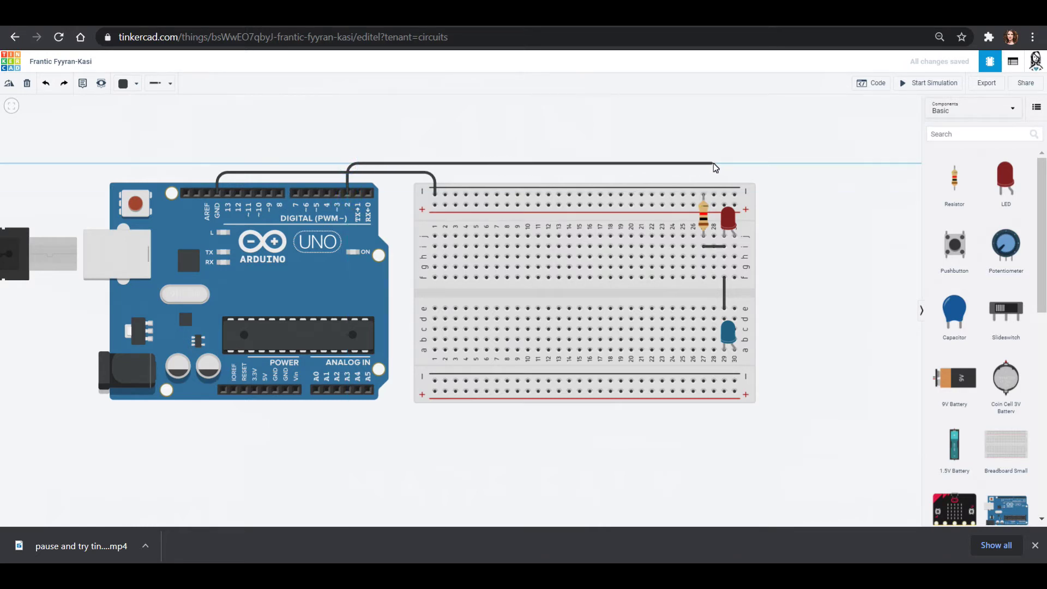
click(733, 166)
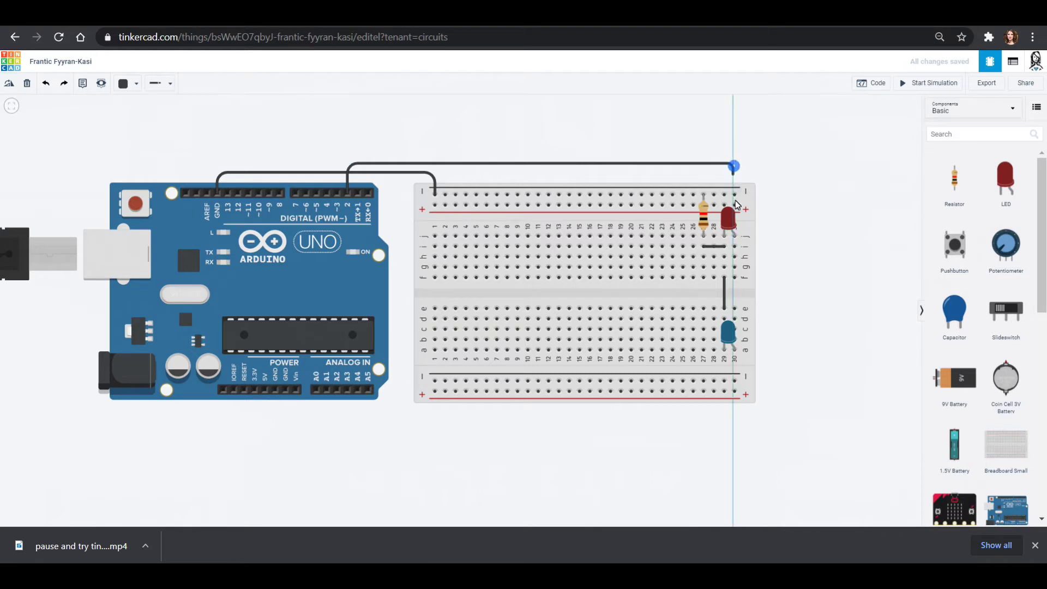
click(734, 237)
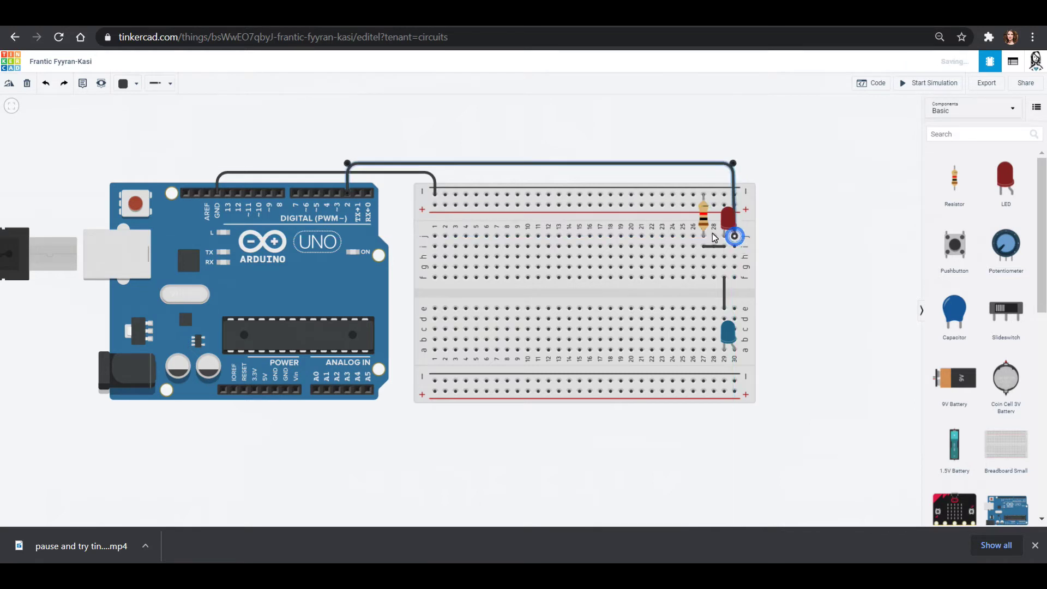
click(136, 86)
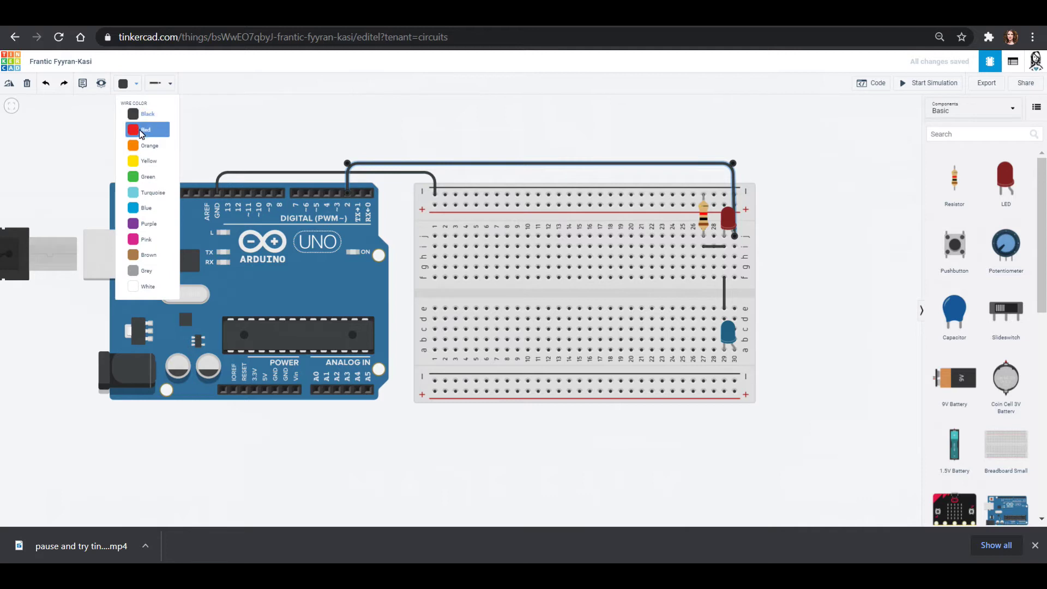
click(158, 242)
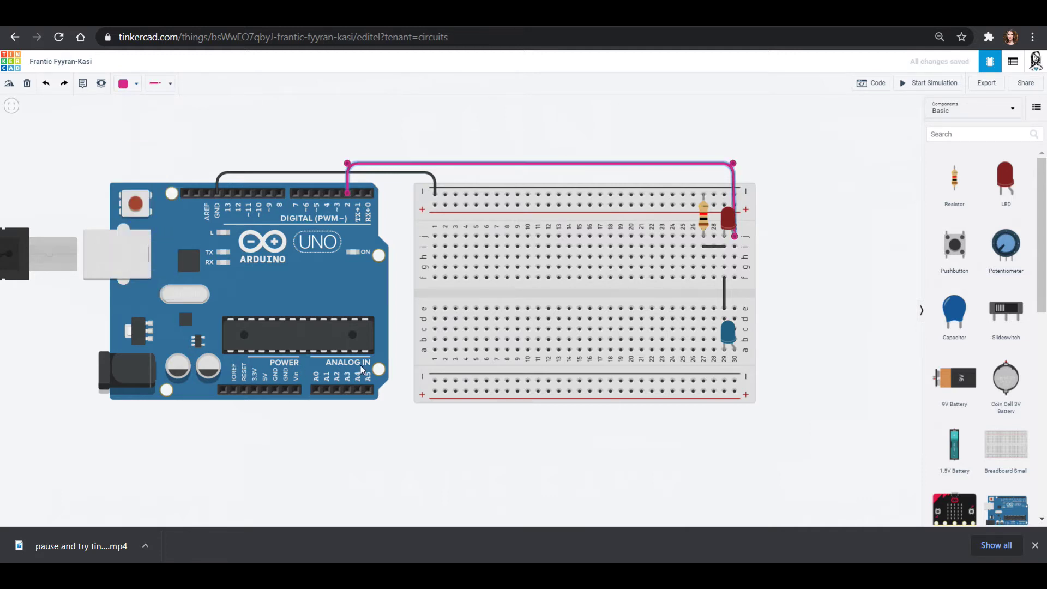
Route a blue wire from digital pin 3 down the breadboard's right side to the lower LED's anode
drag(734, 163, 735, 163)
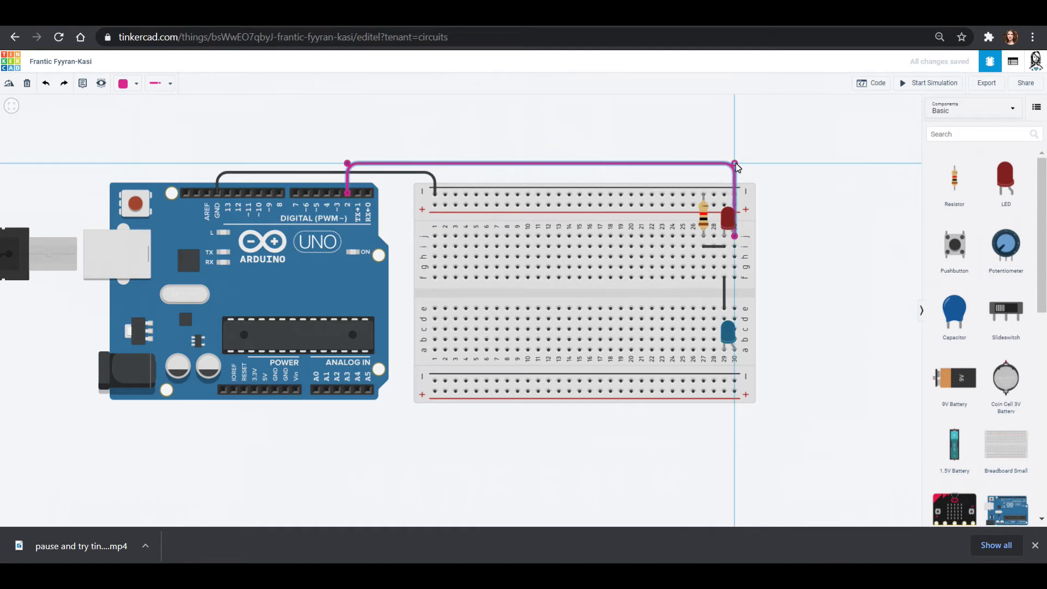
click(338, 193)
click(338, 153)
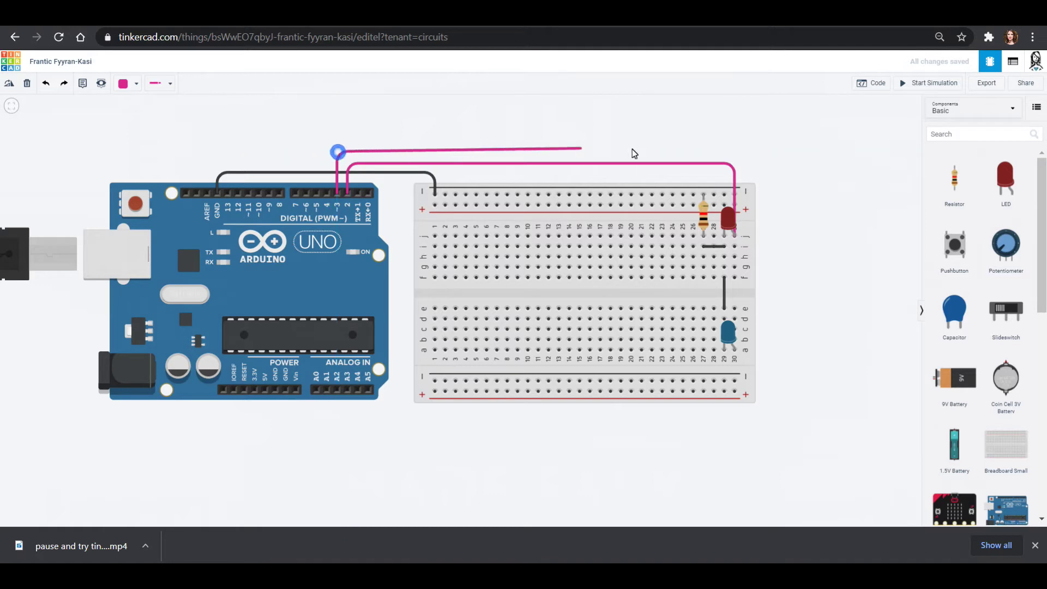
click(770, 155)
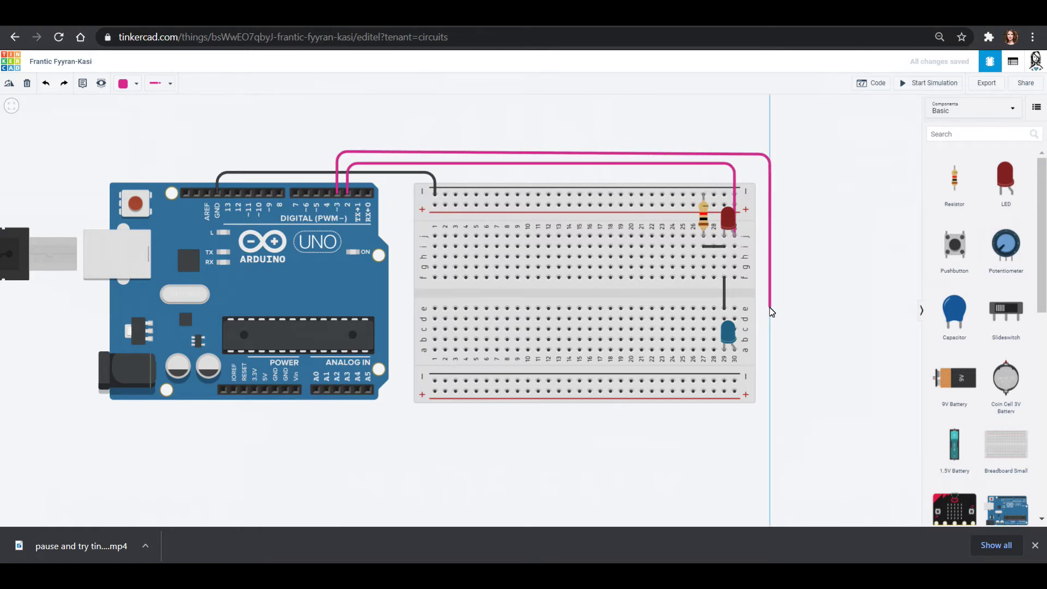
click(770, 307)
click(735, 308)
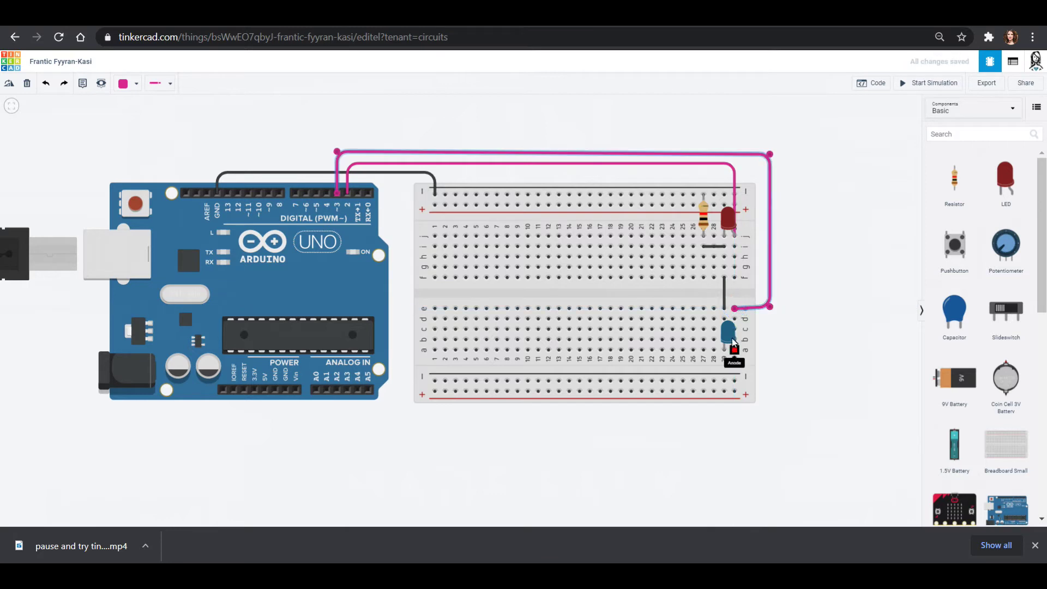
click(126, 83)
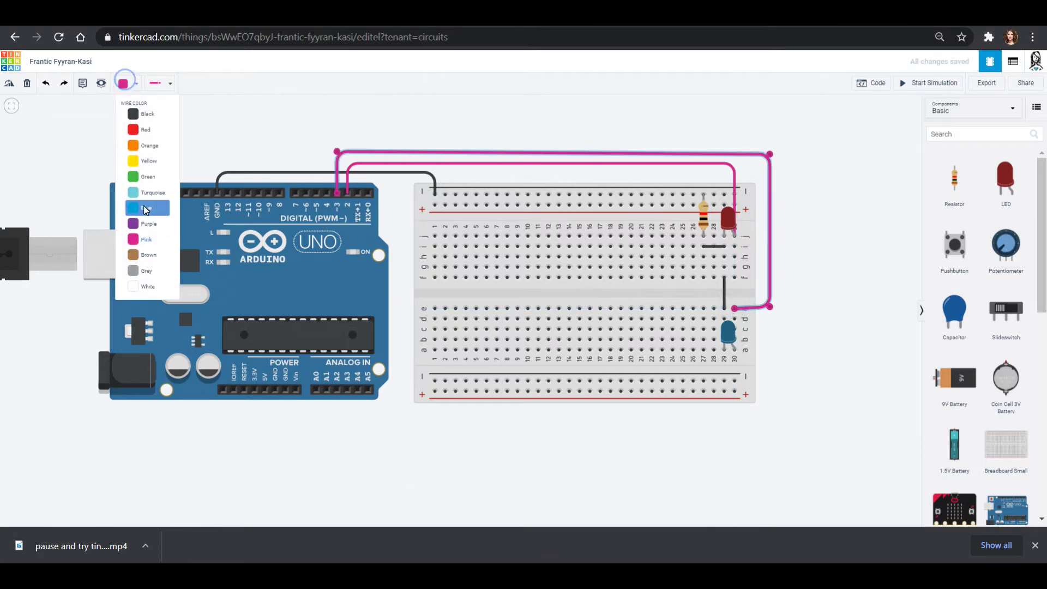
click(143, 211)
click(857, 166)
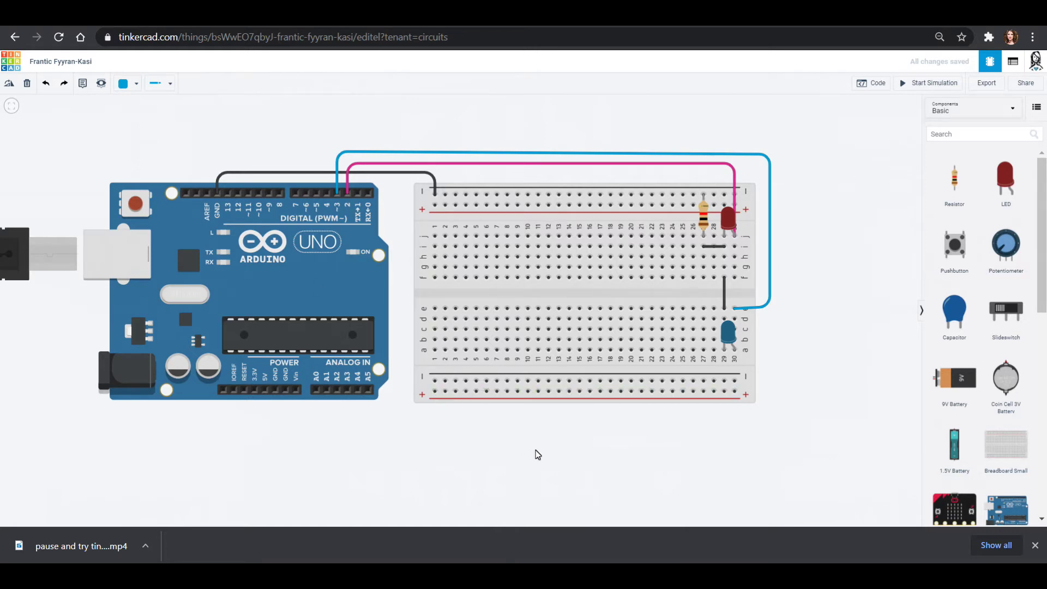
drag(625, 452, 343, 450)
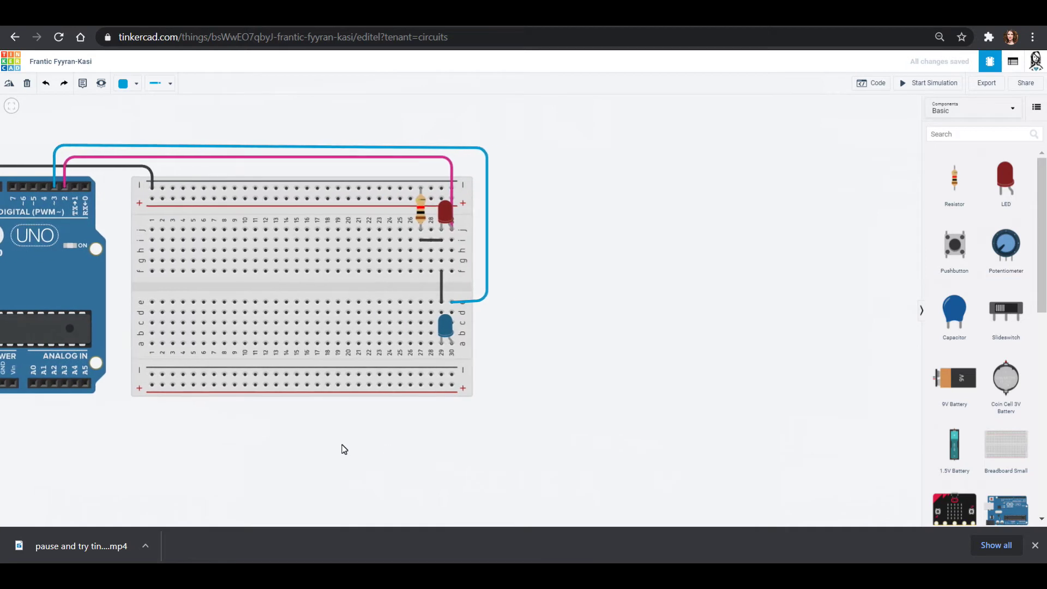
Open the Blocks code editor and delete the default blink block stack
click(864, 82)
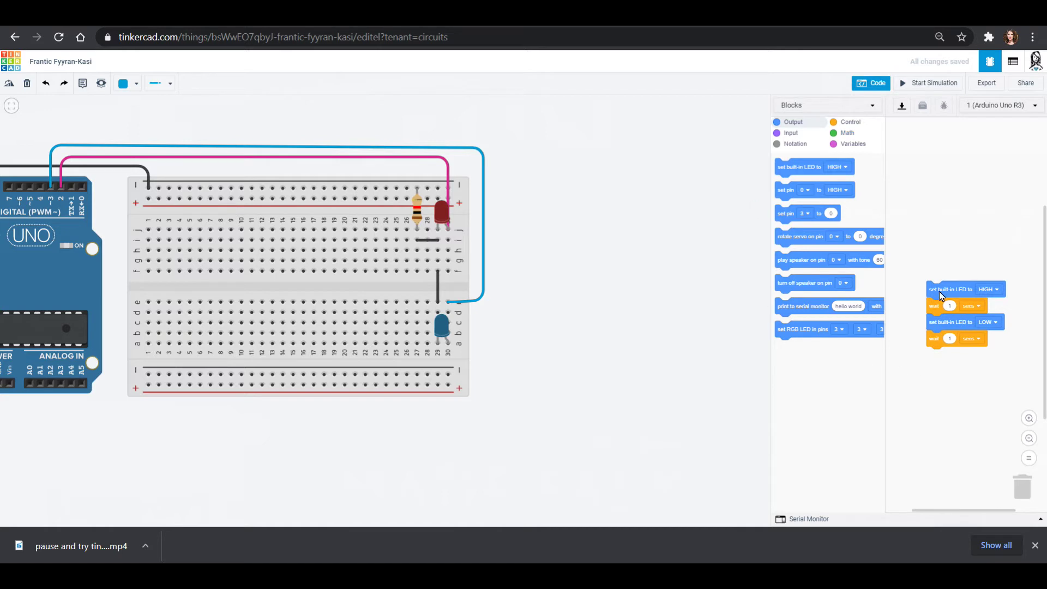
drag(940, 295, 729, 380)
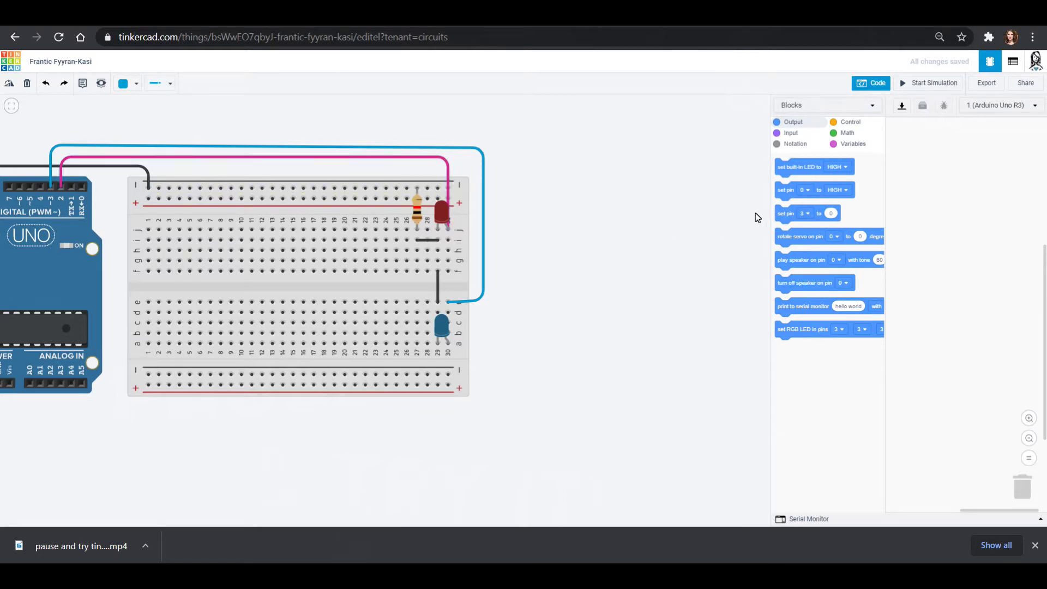
Add a set pin 2 HIGH block followed by a .5-second wait
drag(785, 192, 918, 188)
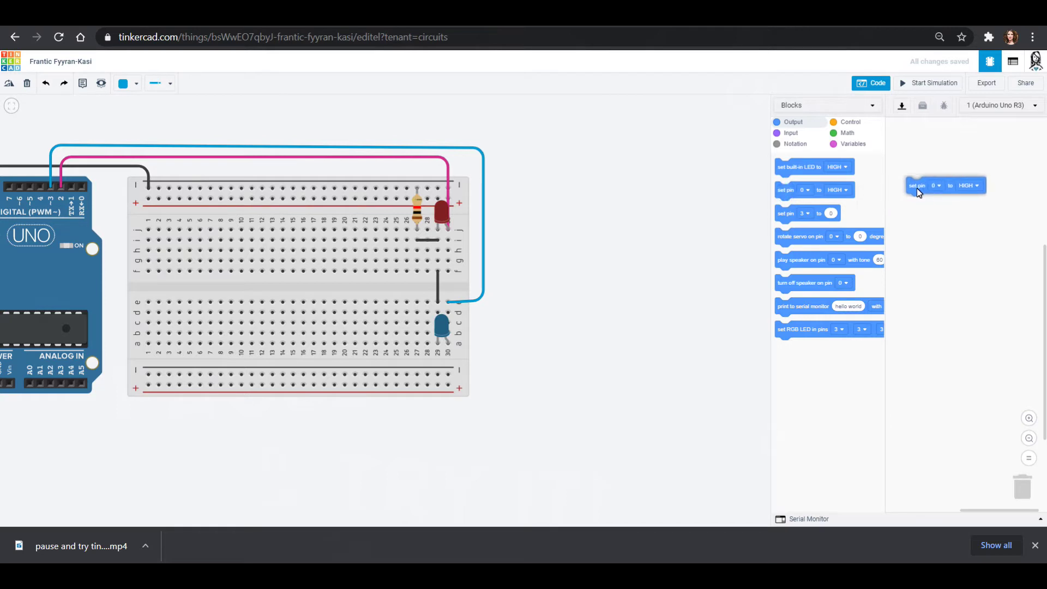
click(938, 187)
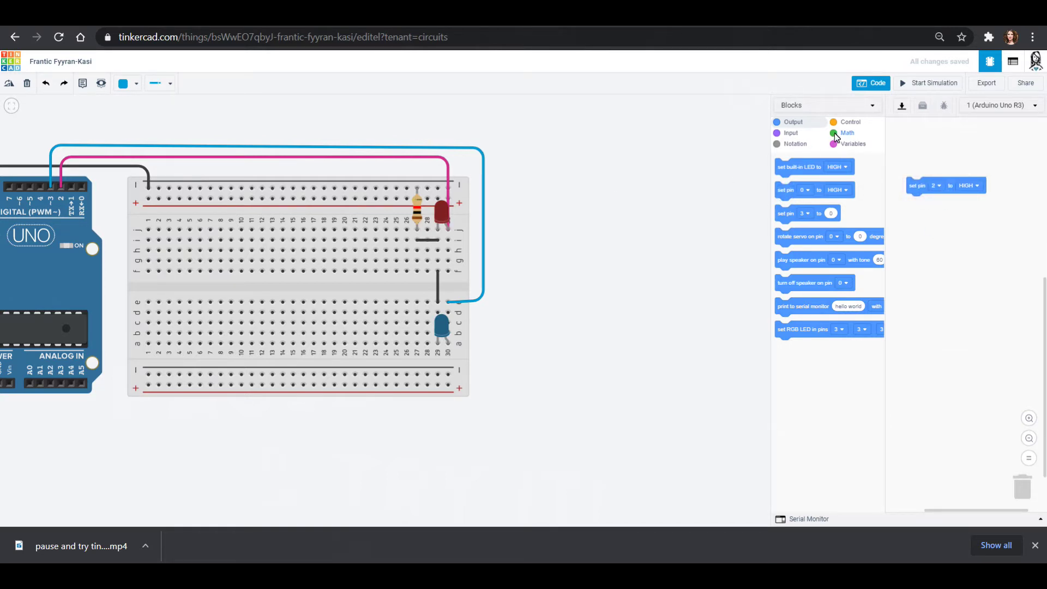
click(846, 124)
drag(791, 172, 930, 205)
click(930, 205)
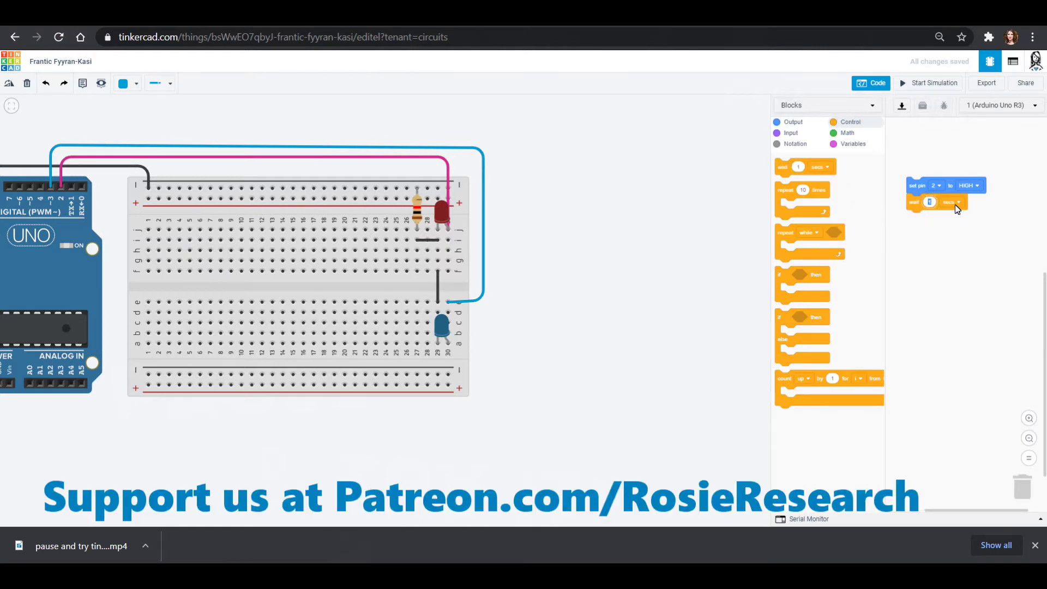
text(.5)
click(952, 245)
Add a block setting pin 2 to LOW below the wait
click(791, 123)
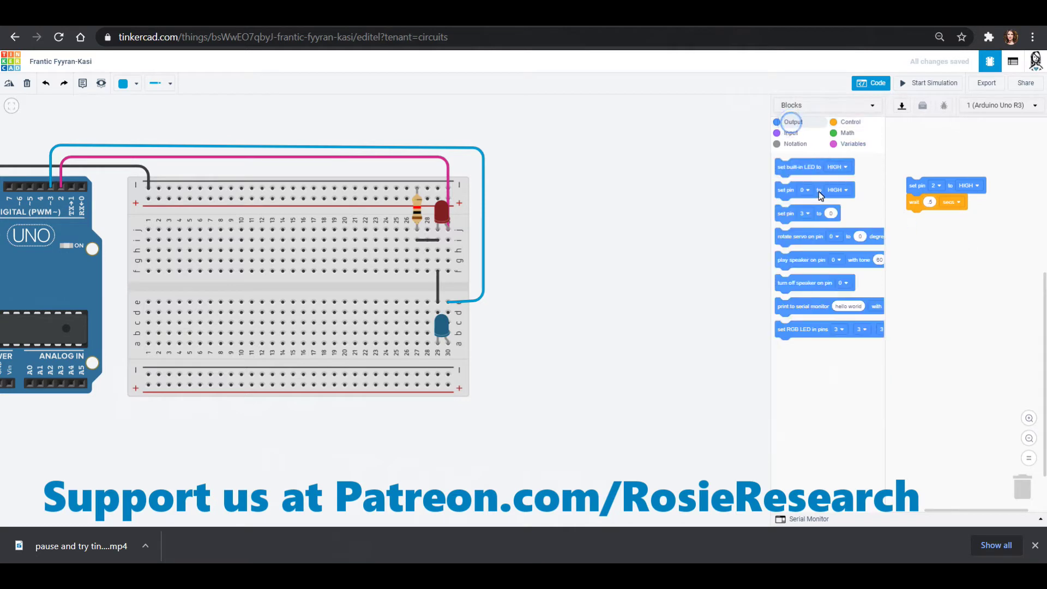
drag(783, 218, 921, 224)
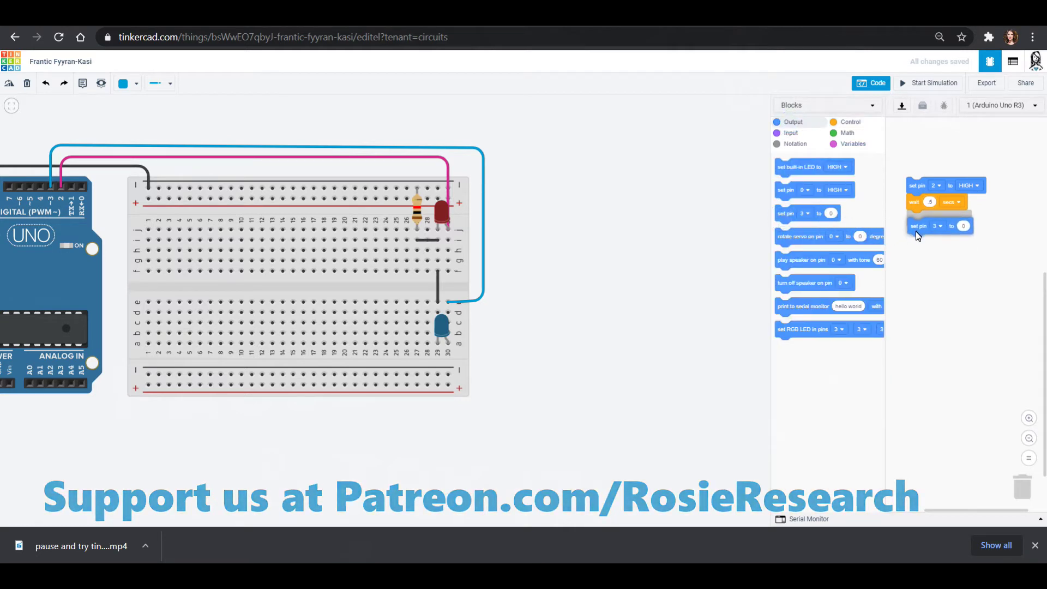
click(936, 219)
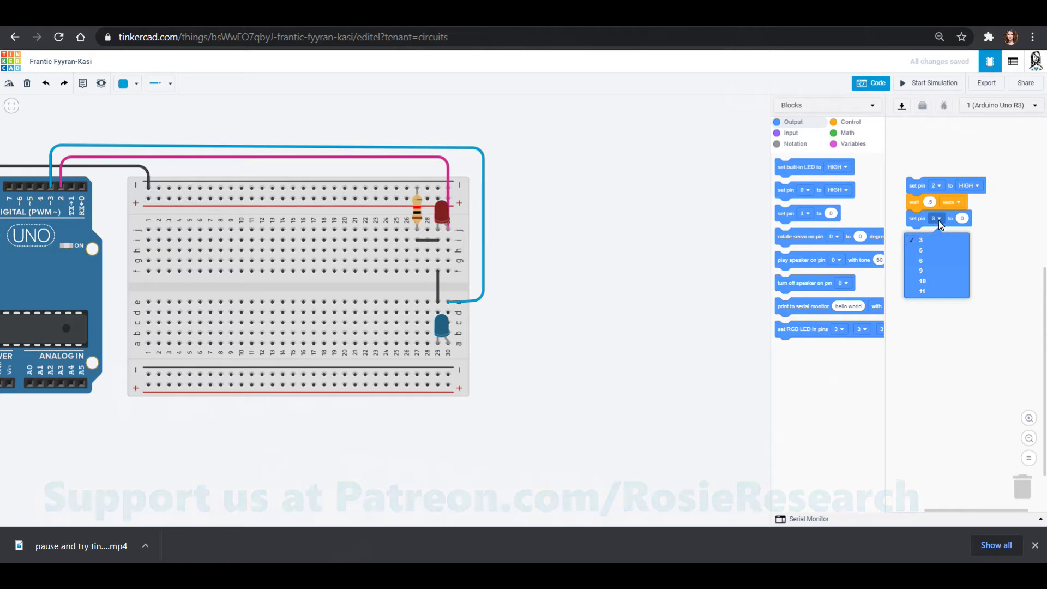
drag(955, 221, 916, 224)
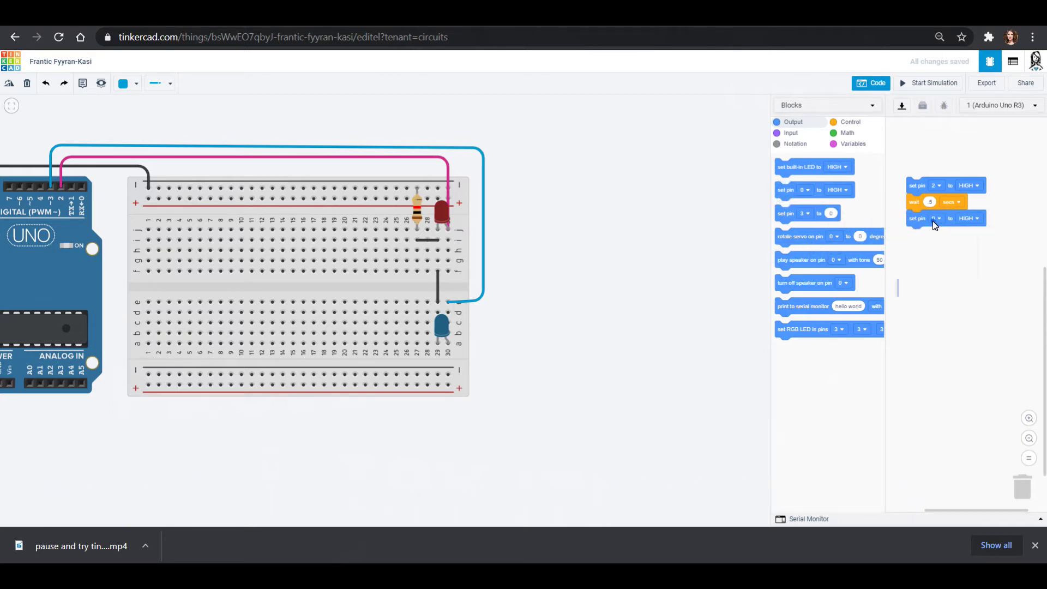
click(934, 219)
click(934, 261)
click(969, 220)
click(967, 248)
Add a set pin 3 HIGH block and a final wait block
drag(791, 192, 916, 240)
click(938, 235)
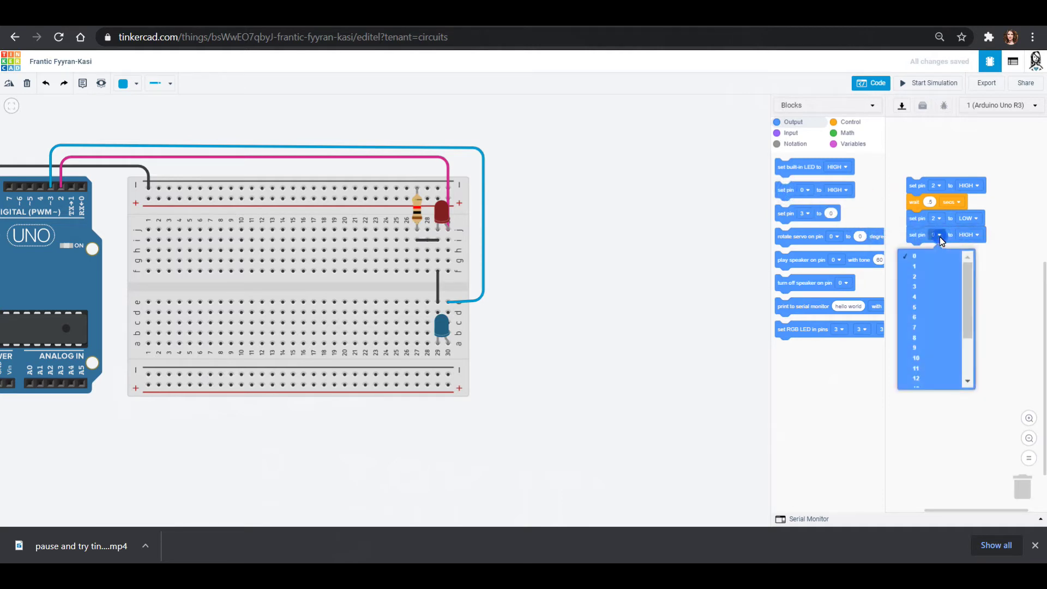
click(946, 277)
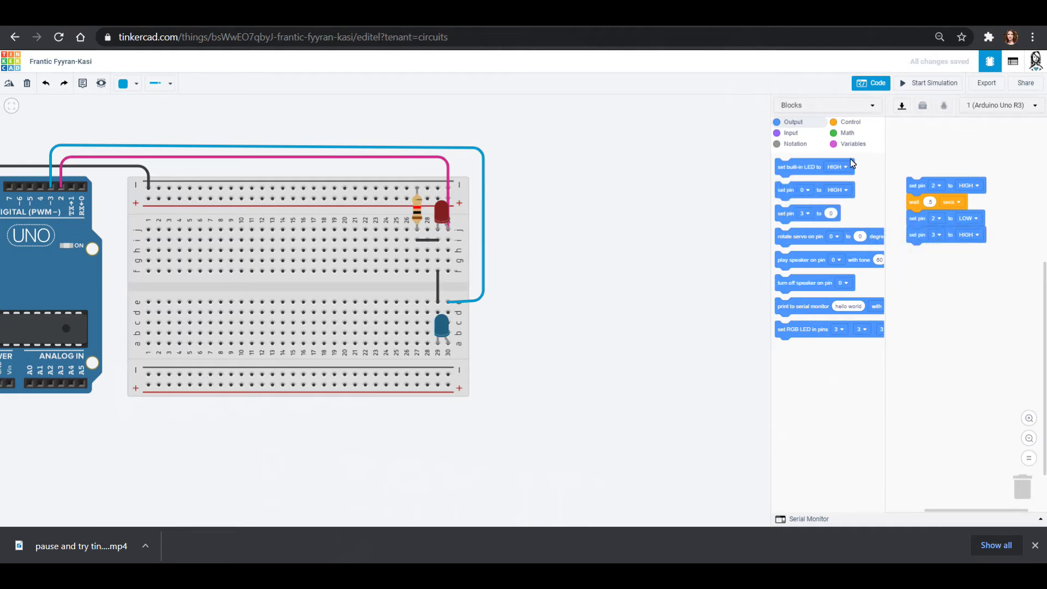
click(846, 123)
drag(787, 168, 935, 256)
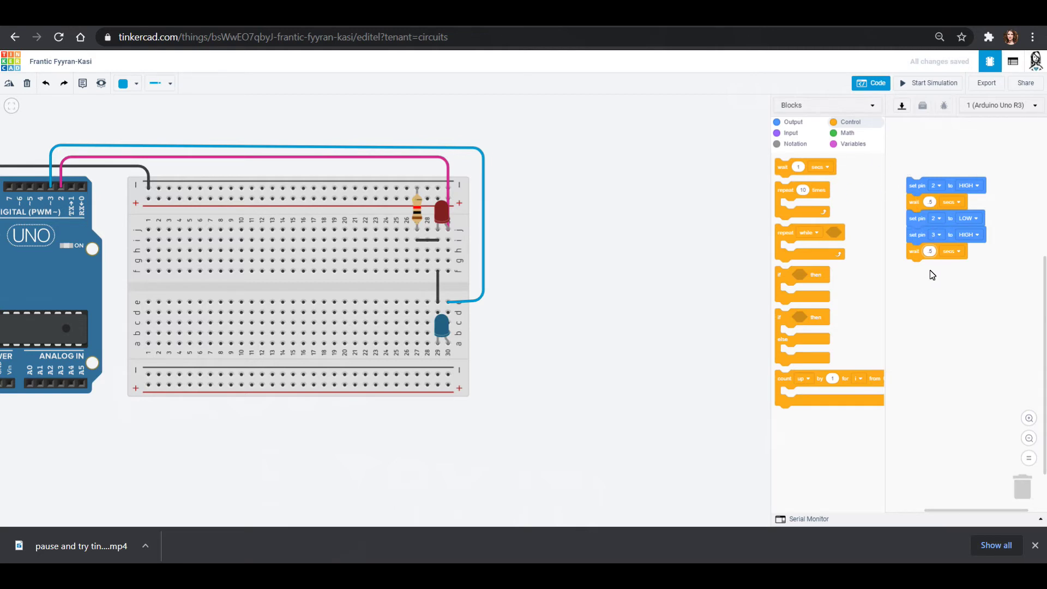
Add another set pin block at the bottom set to LOW
click(792, 123)
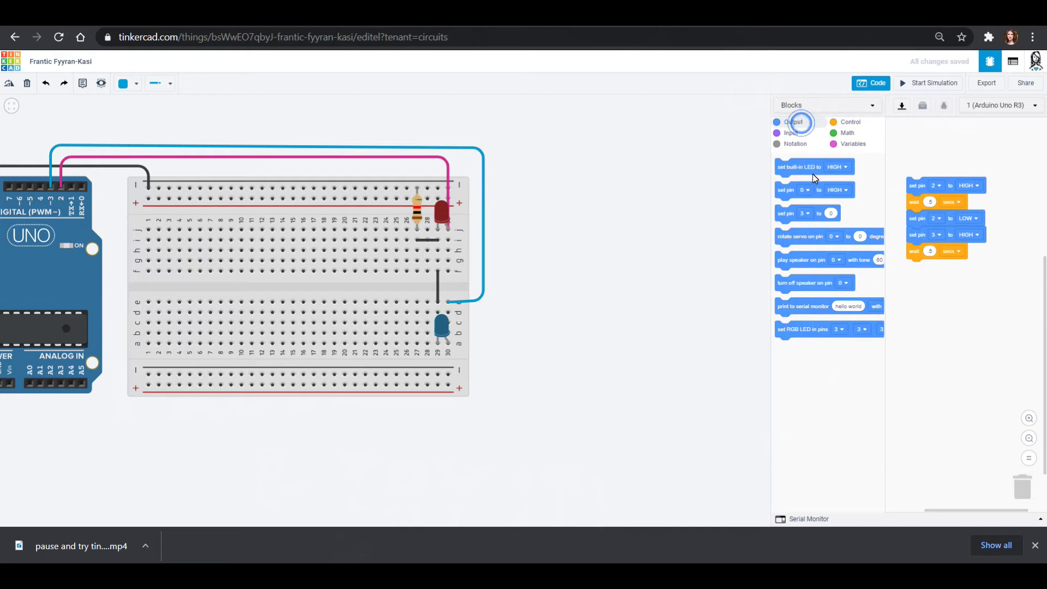
drag(791, 190, 918, 267)
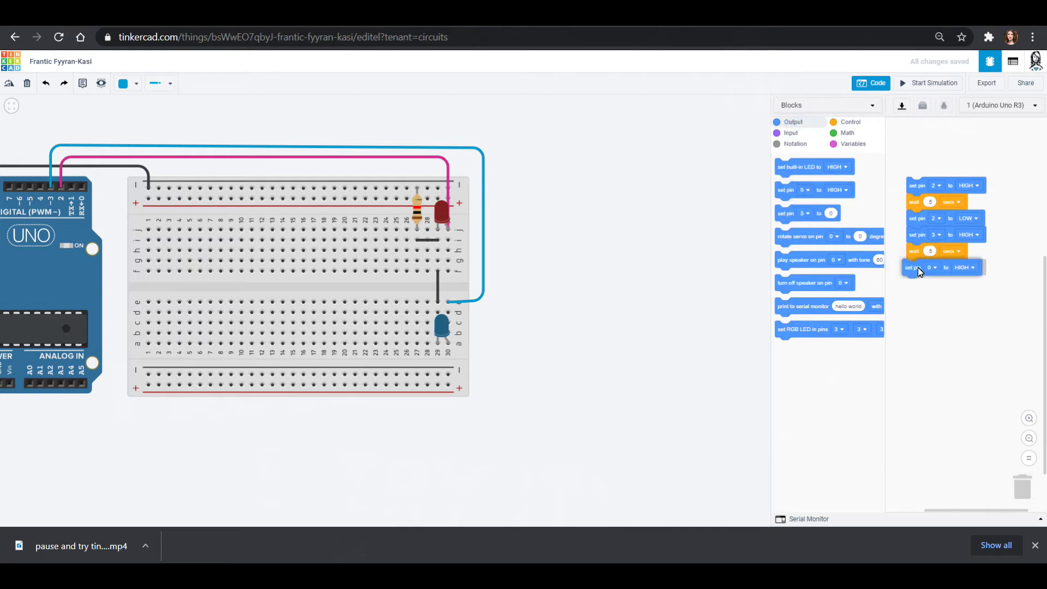
click(976, 267)
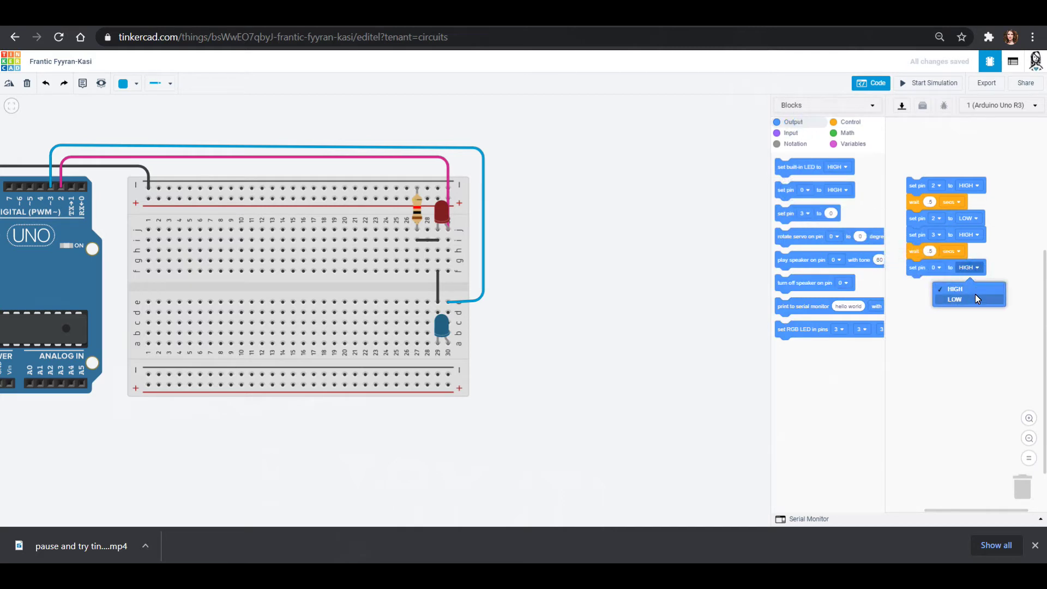
click(975, 296)
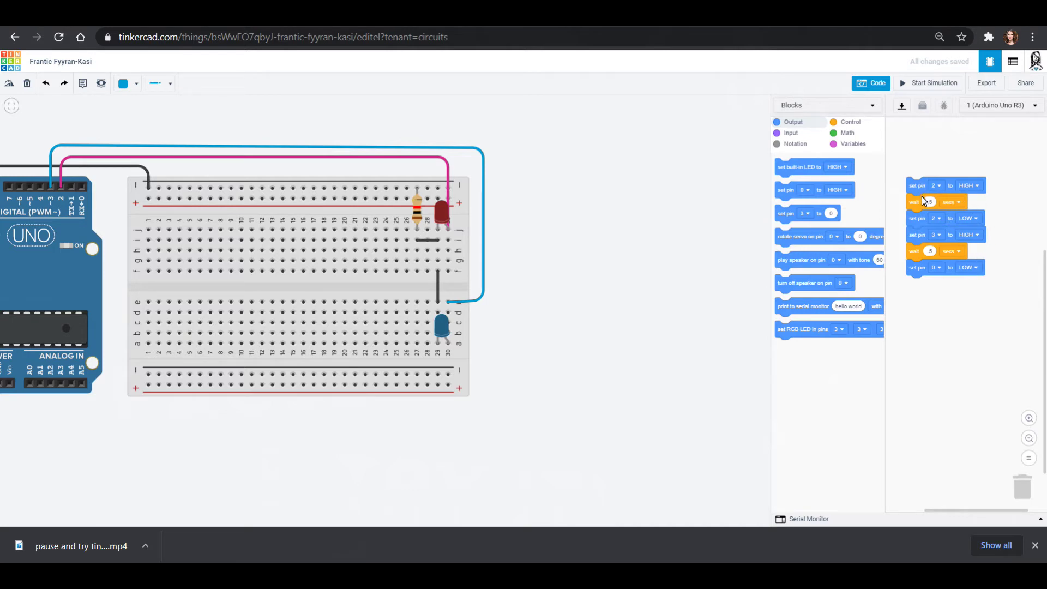
Move the set pin 2 HIGH block and its wait to the end of the stack
drag(924, 208, 937, 280)
drag(919, 191, 936, 381)
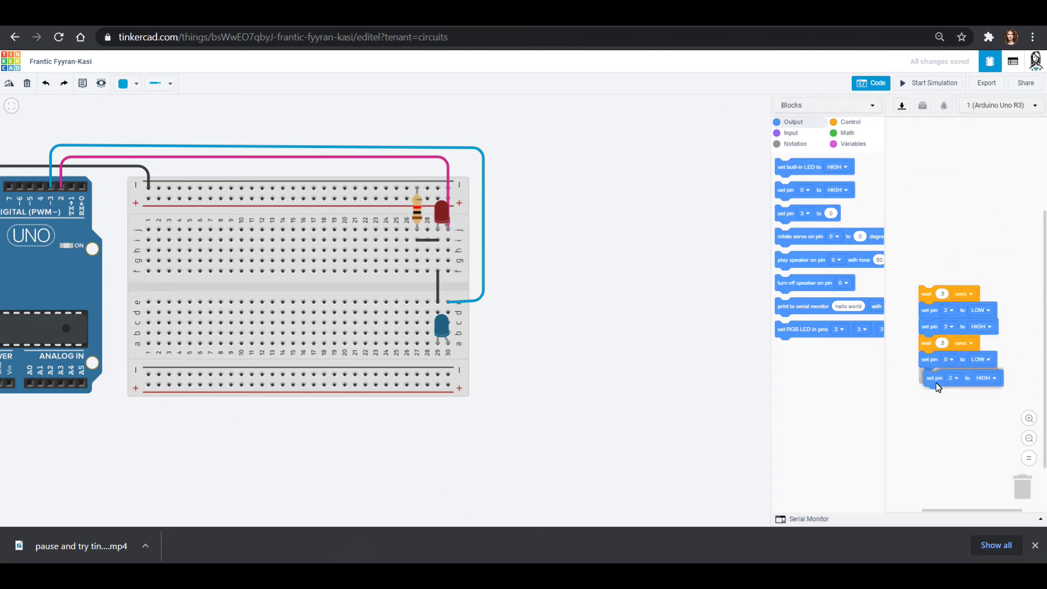
drag(935, 308, 956, 275)
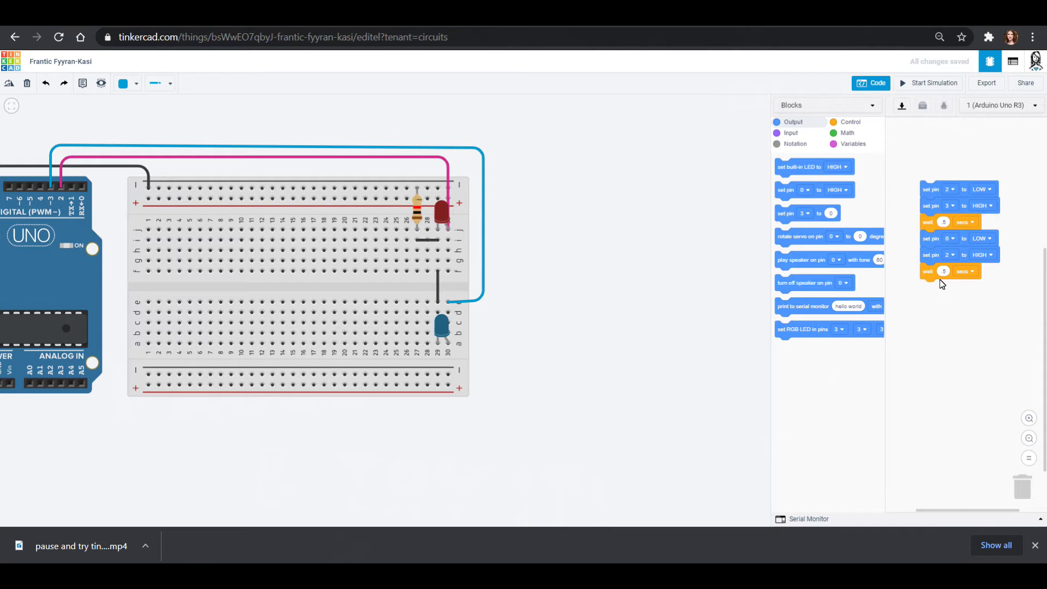
Run and stop the simulation, then change the pin 0 block to pin 3
click(934, 83)
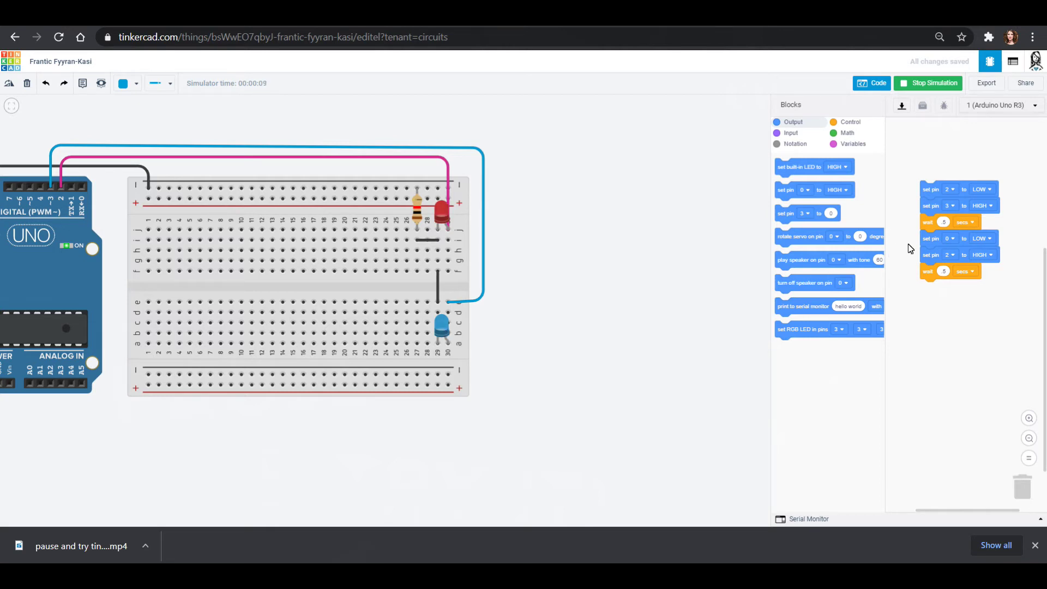
click(906, 79)
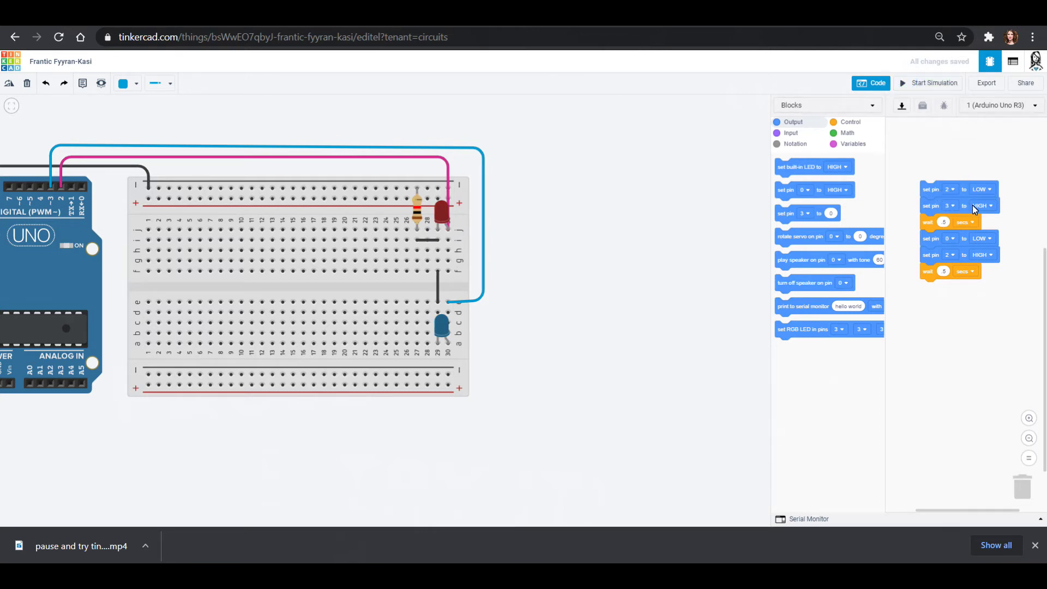
click(951, 238)
click(950, 291)
Run the simulation again, stop it, and close the code editor
click(941, 85)
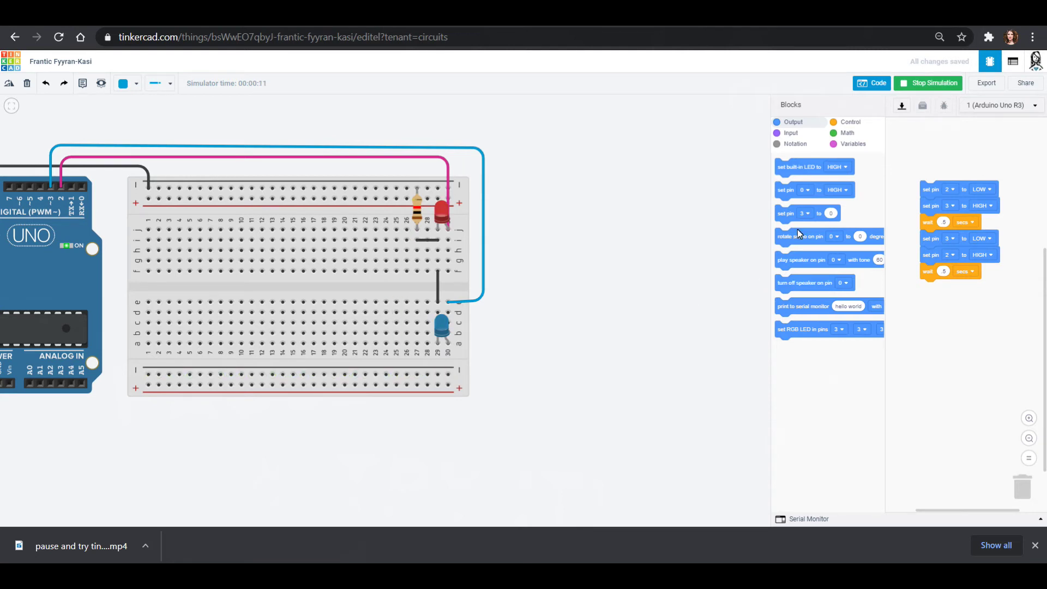
click(906, 84)
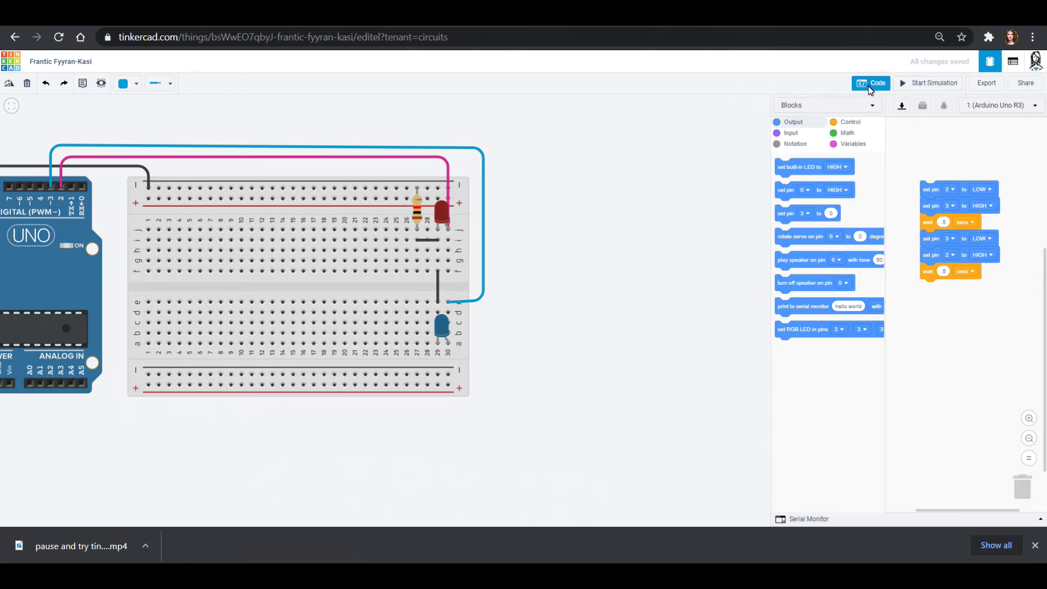
click(869, 85)
Search the component library for the RGB LED and place one right of the breadboard
click(983, 136)
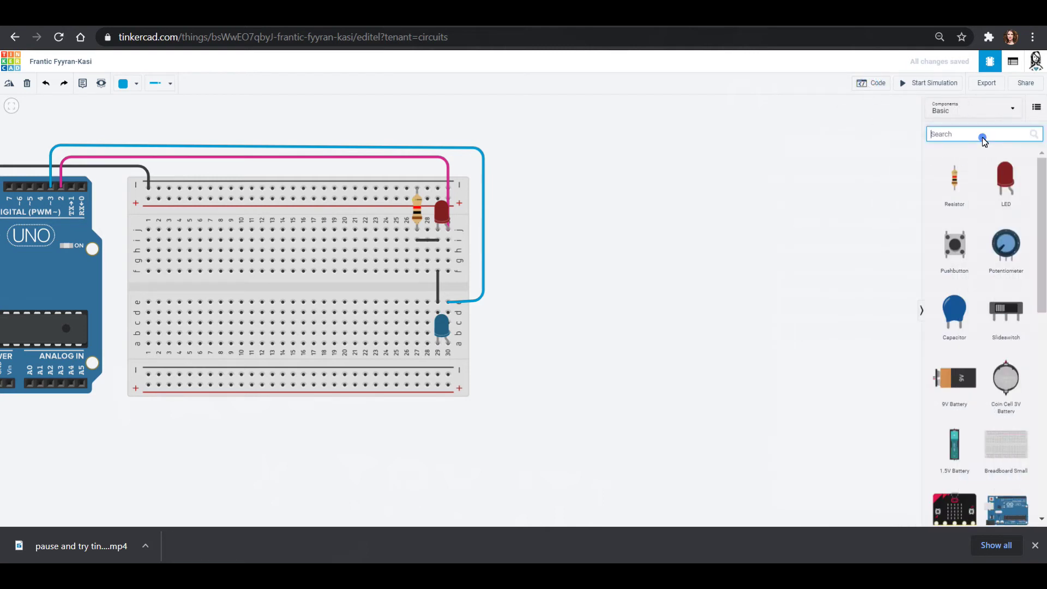
text(rgd)
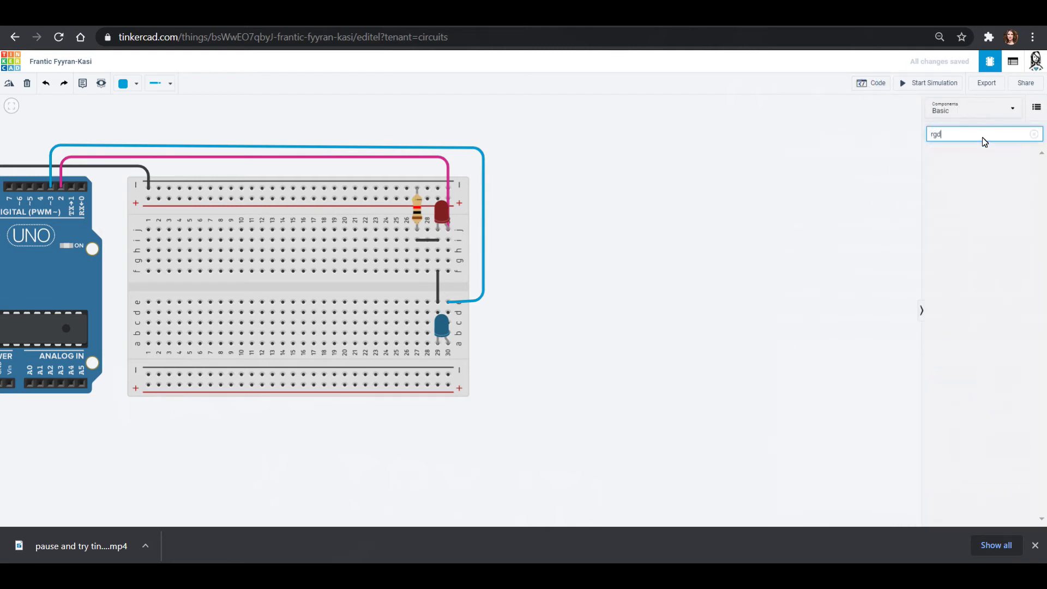
text(b)
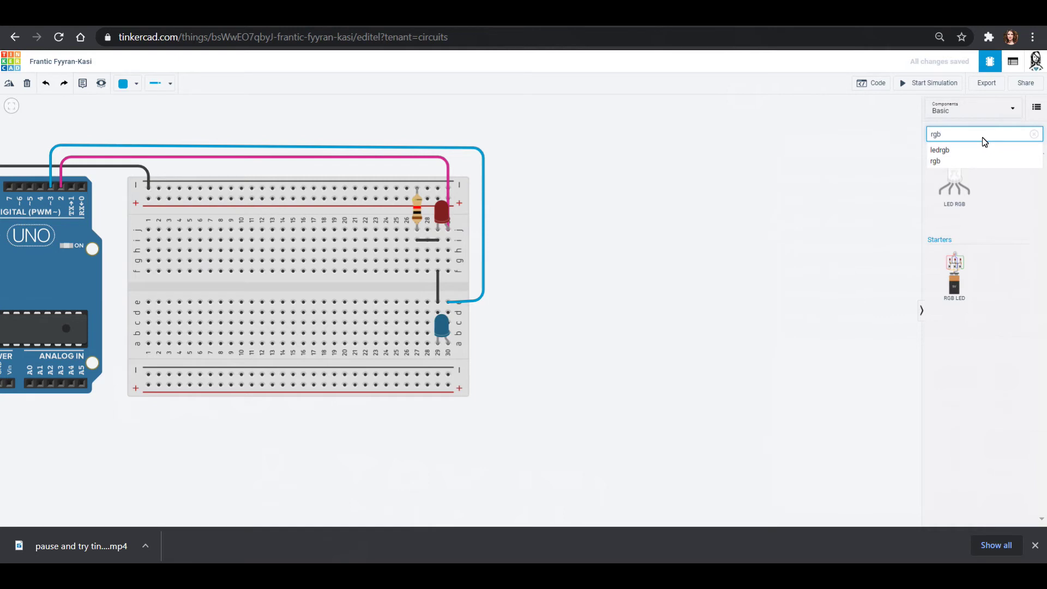
drag(961, 181, 597, 215)
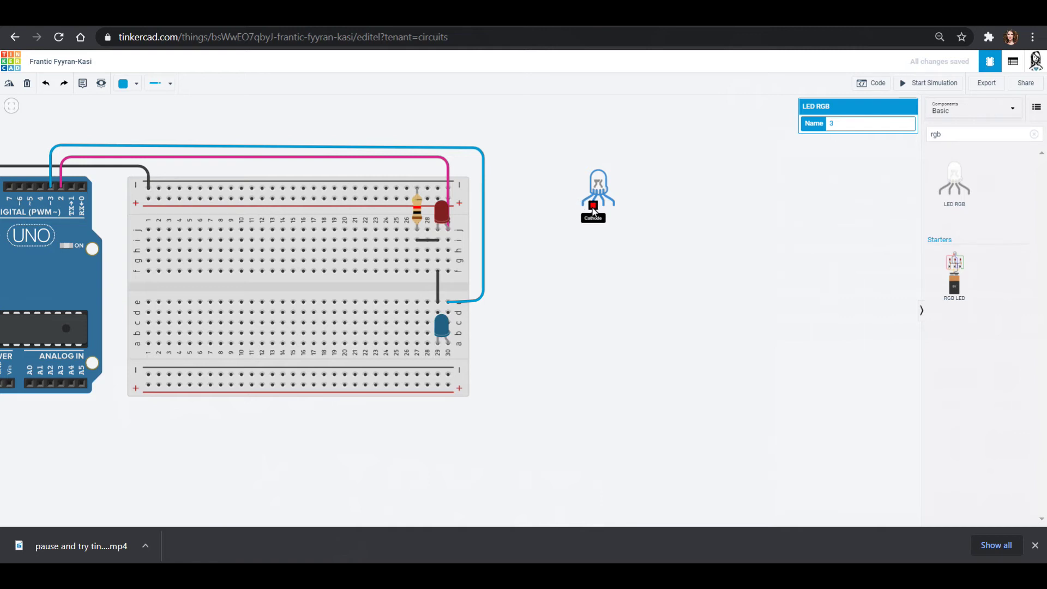
click(662, 208)
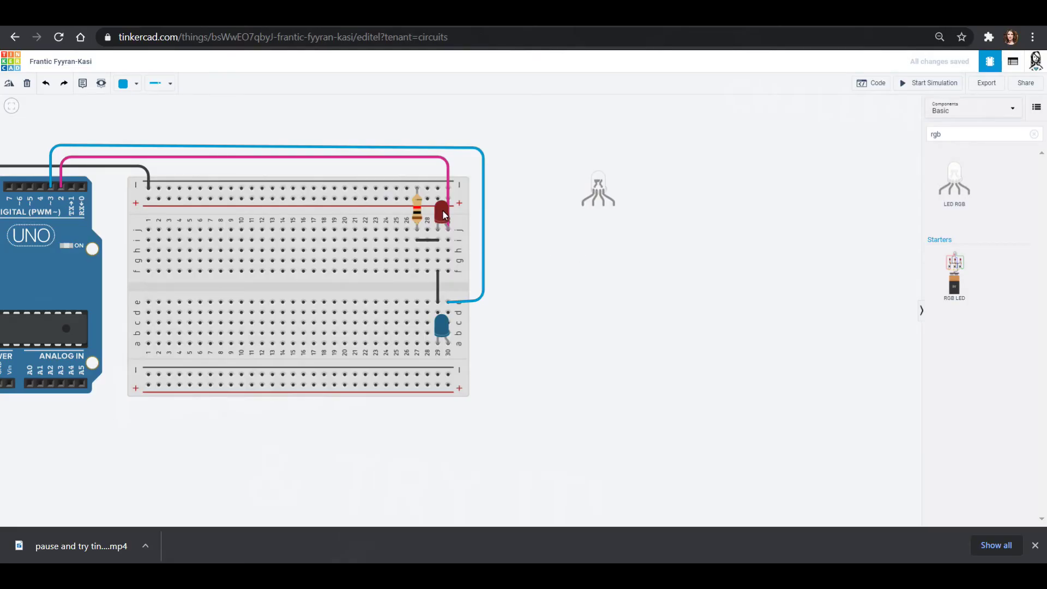
click(444, 215)
Delete the red and blue LEDs, the resistor, and their blue, black and column-29 wires
drag(445, 215, 475, 244)
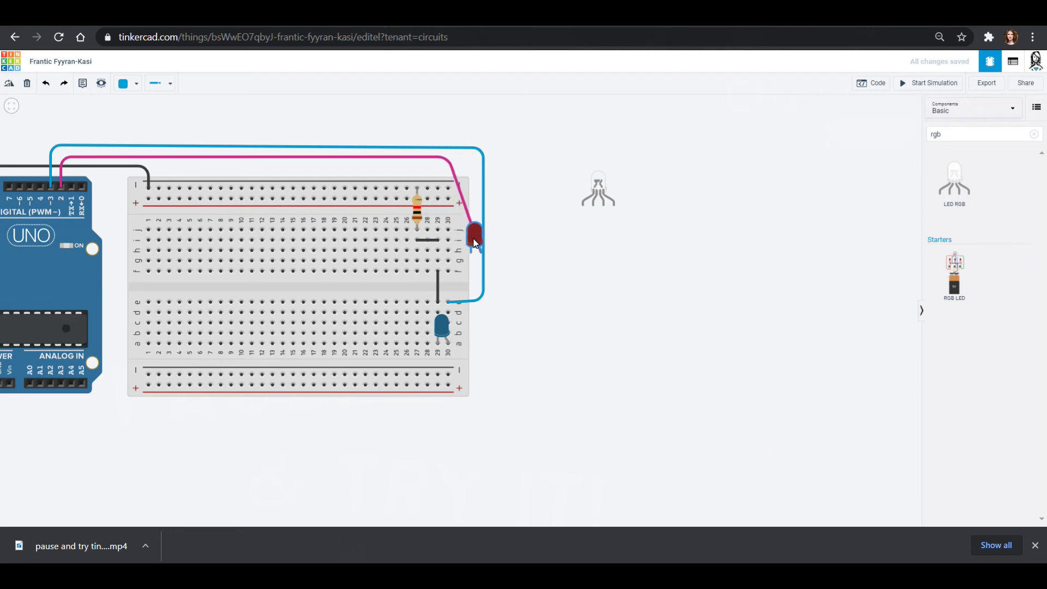
key(Delete)
click(443, 323)
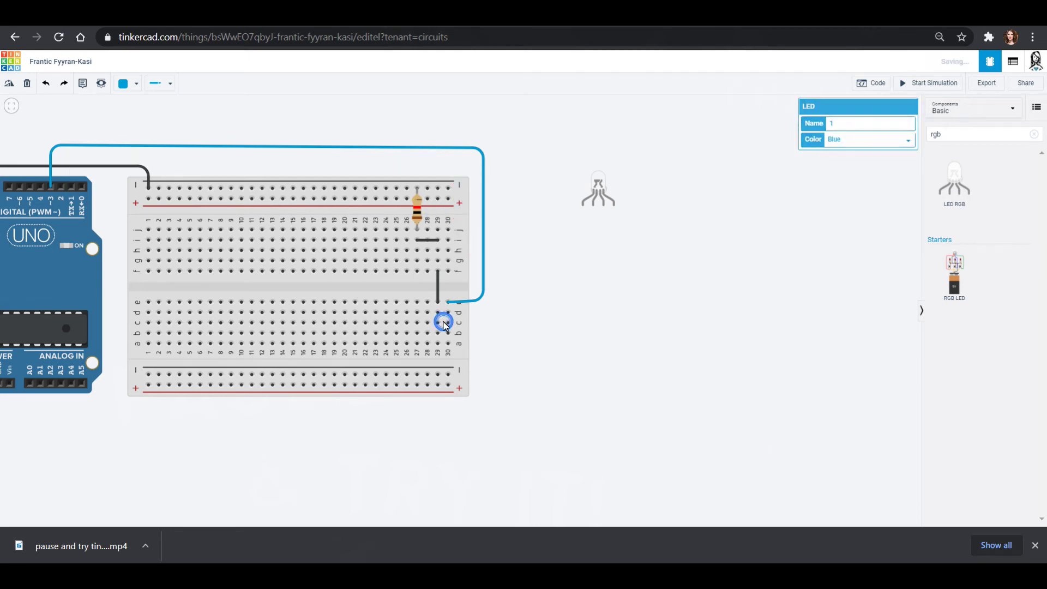
key(Delete)
click(483, 286)
key(Delete)
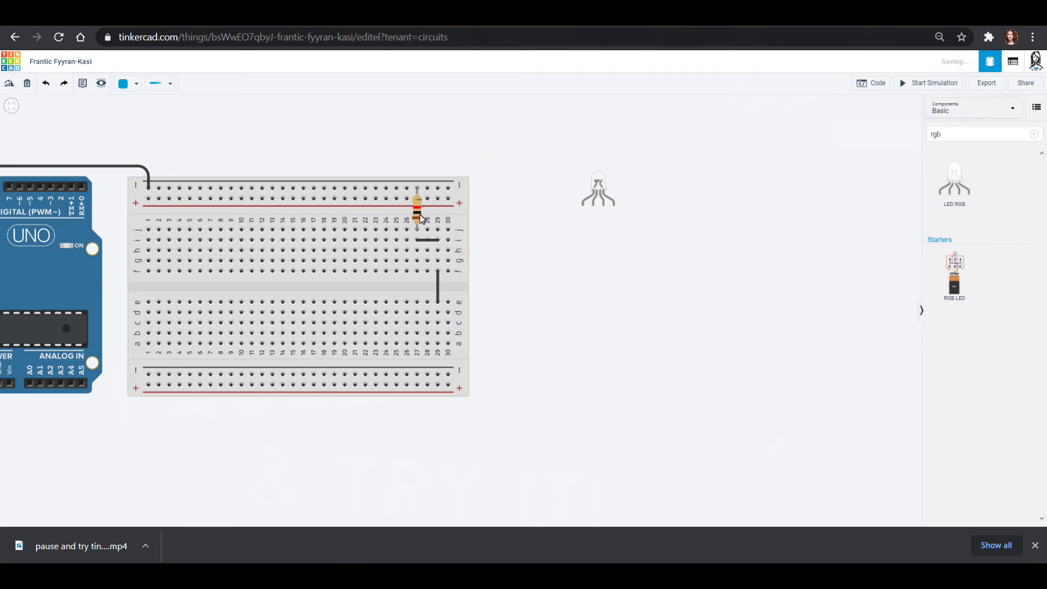
click(420, 218)
key(Delete)
click(428, 240)
key(Delete)
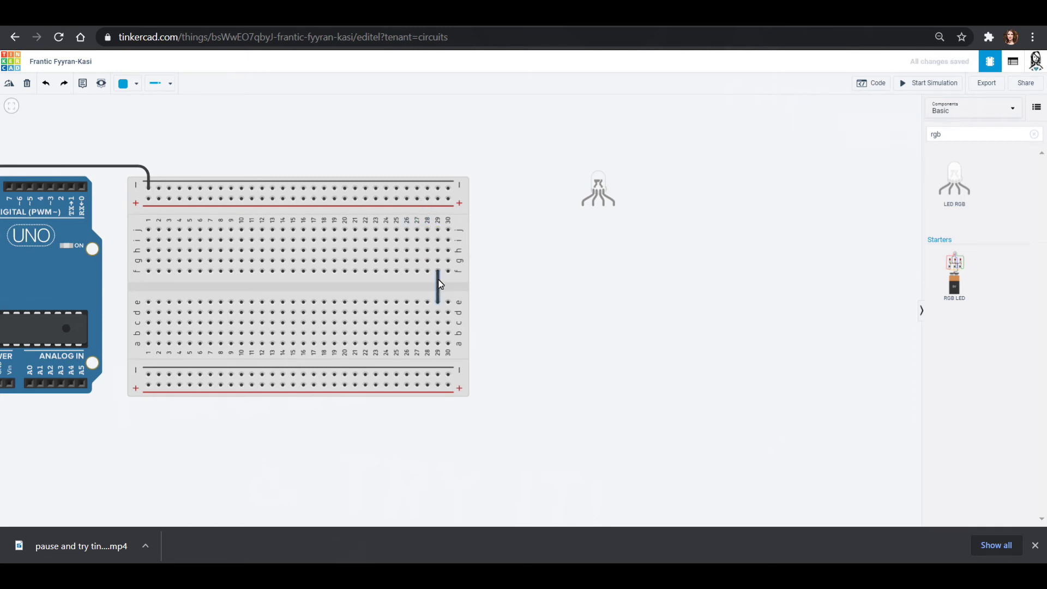
click(440, 284)
key(Delete)
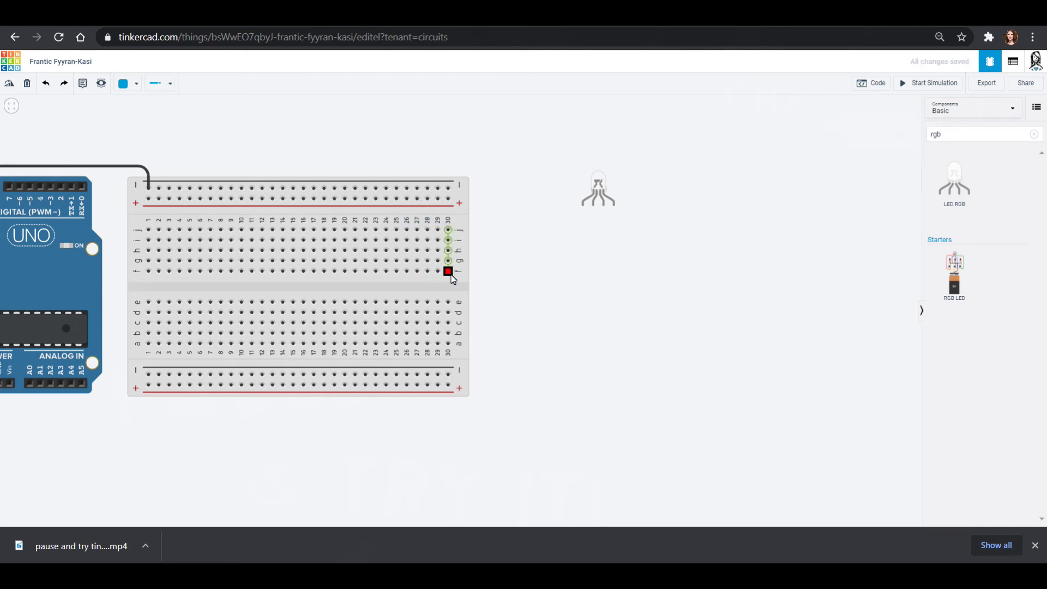
Place an RGB LED on the upper breadboard half and paste a copy at column 28 below
drag(594, 183, 433, 212)
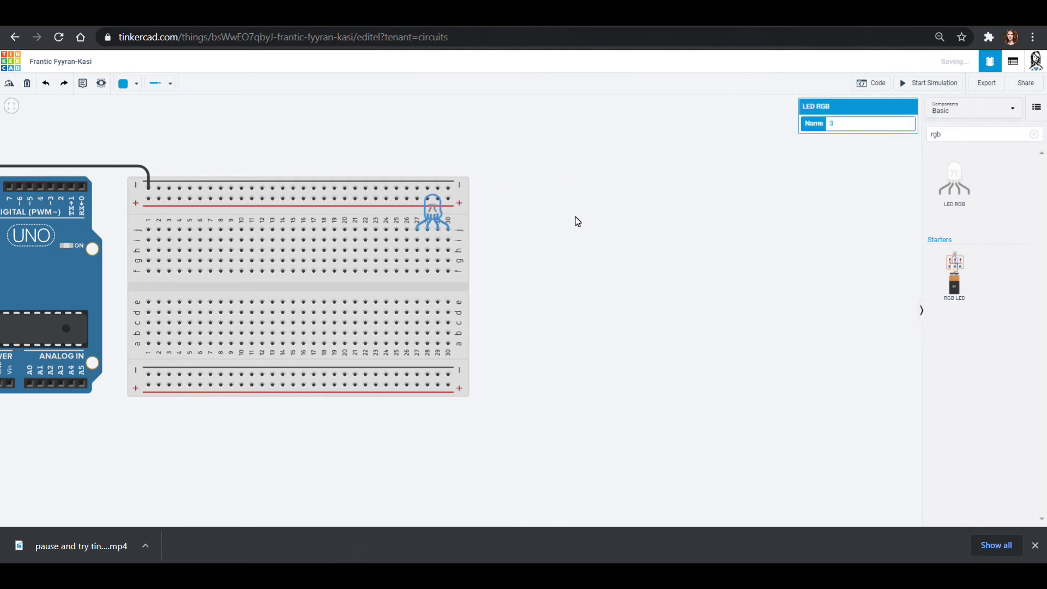
key(ctrl+v)
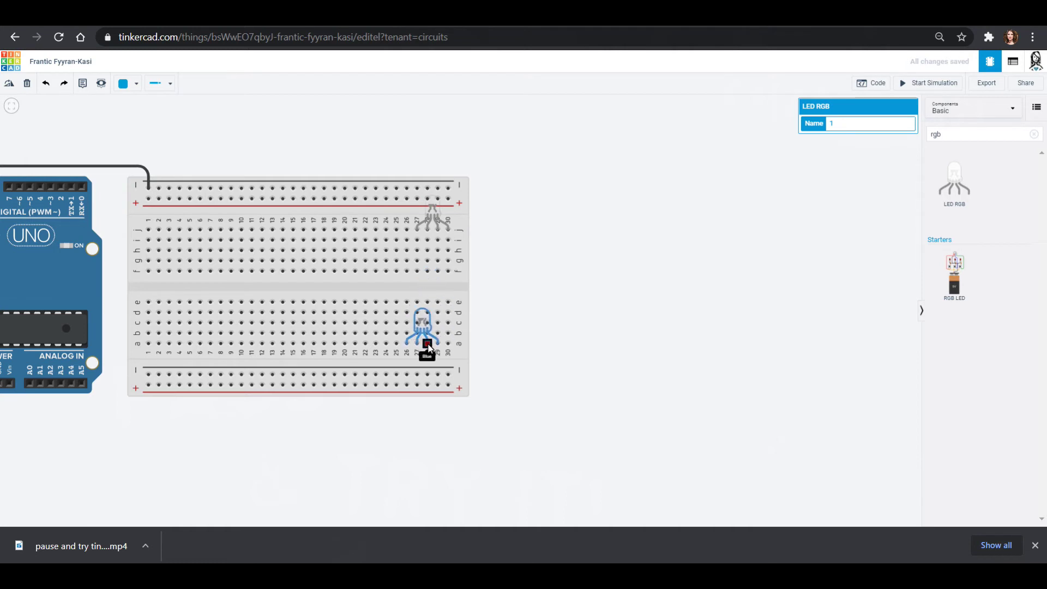
click(428, 351)
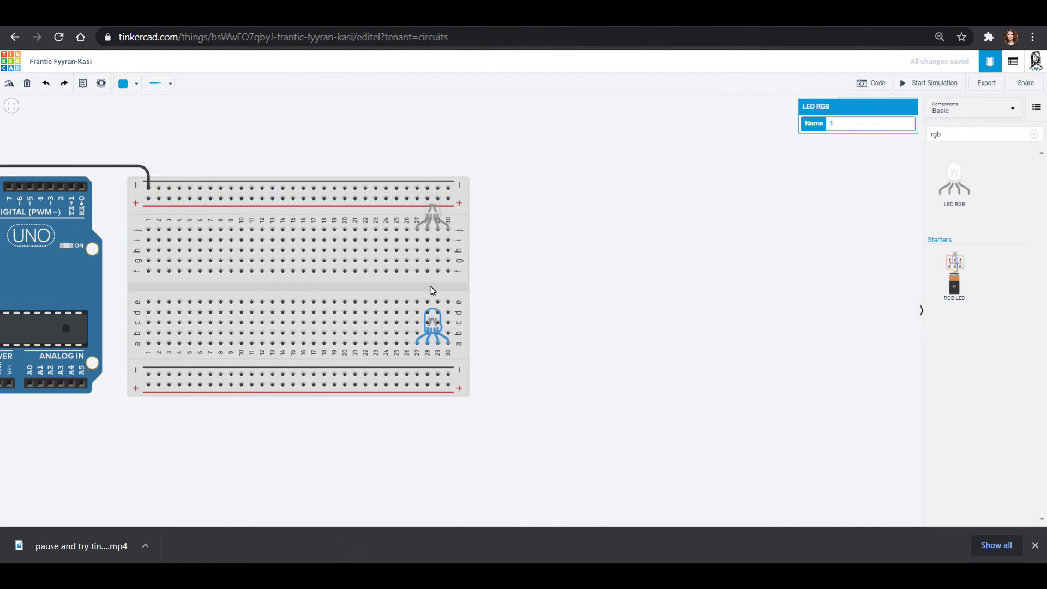
click(1034, 134)
Place a resistor at column 24 and wire it in black to the upper LED's cathode
drag(954, 180, 386, 214)
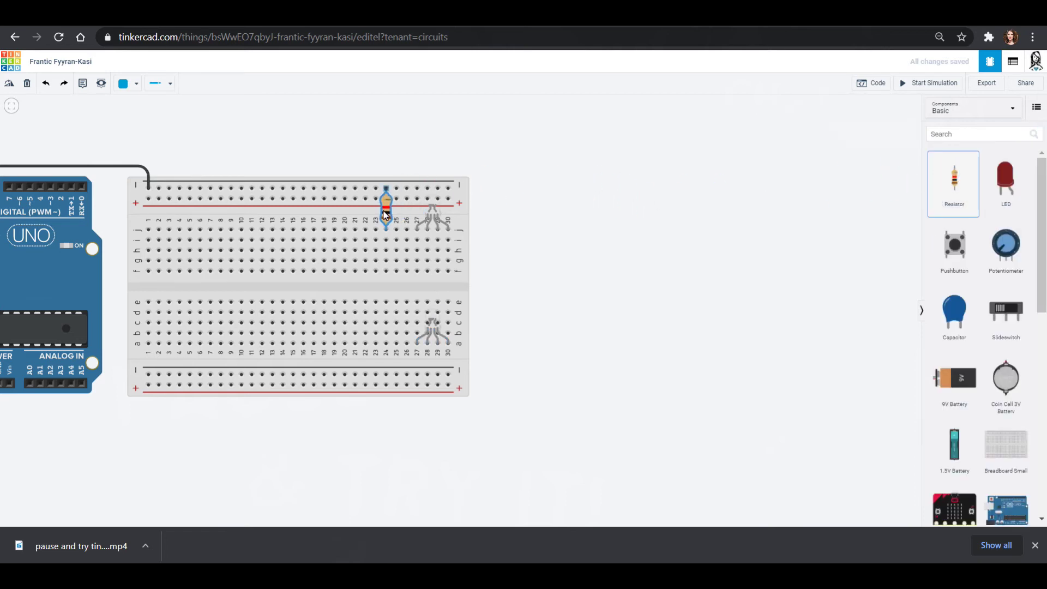
mouse_move(385, 214)
mouse_down()
mouse_move(392, 310)
mouse_move(372, 210)
mouse_move(386, 217)
mouse_up()
click(386, 240)
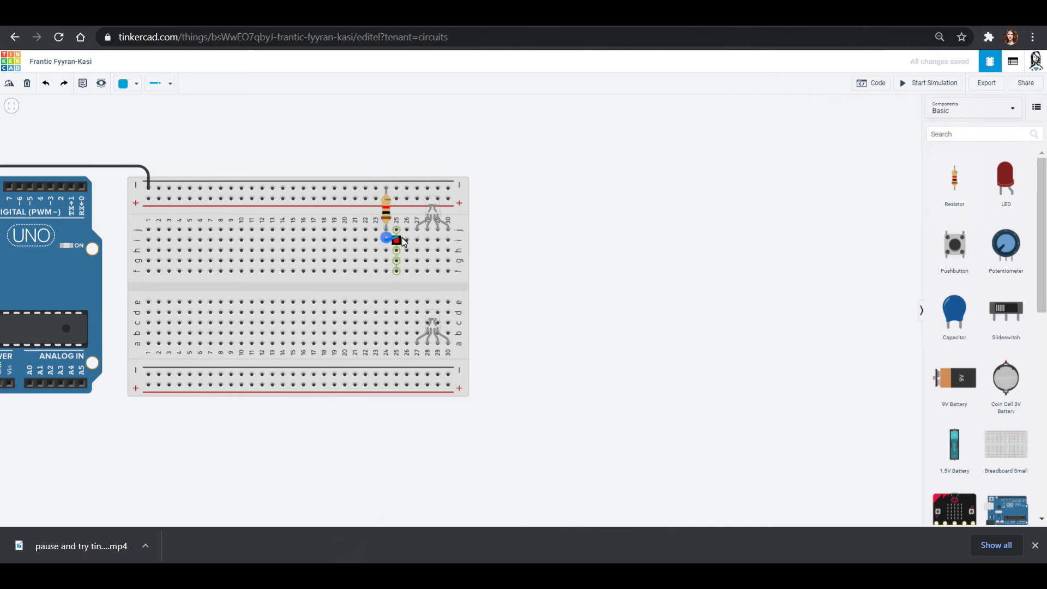
click(428, 239)
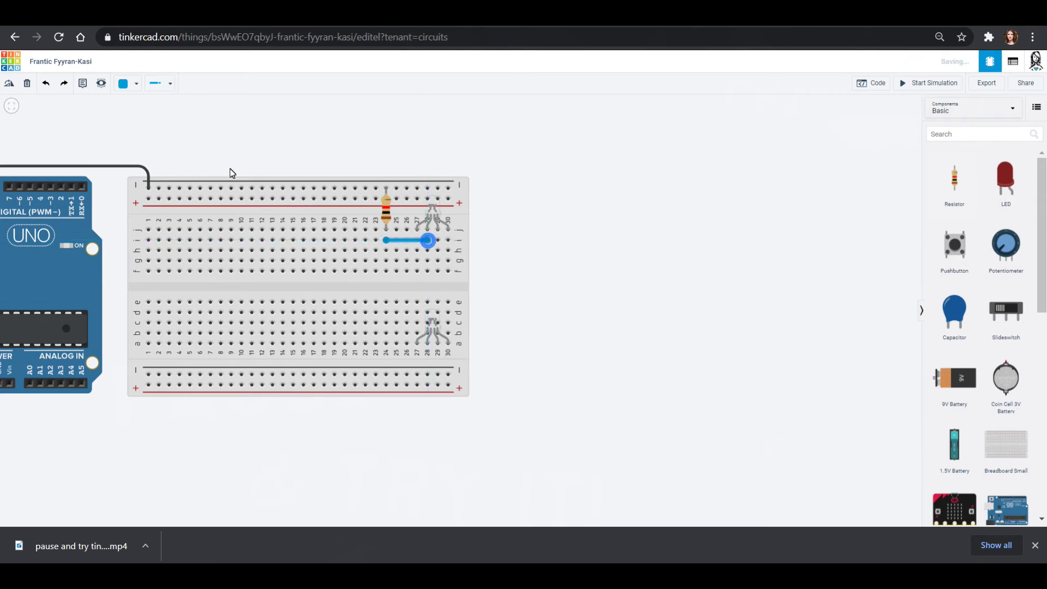
click(123, 84)
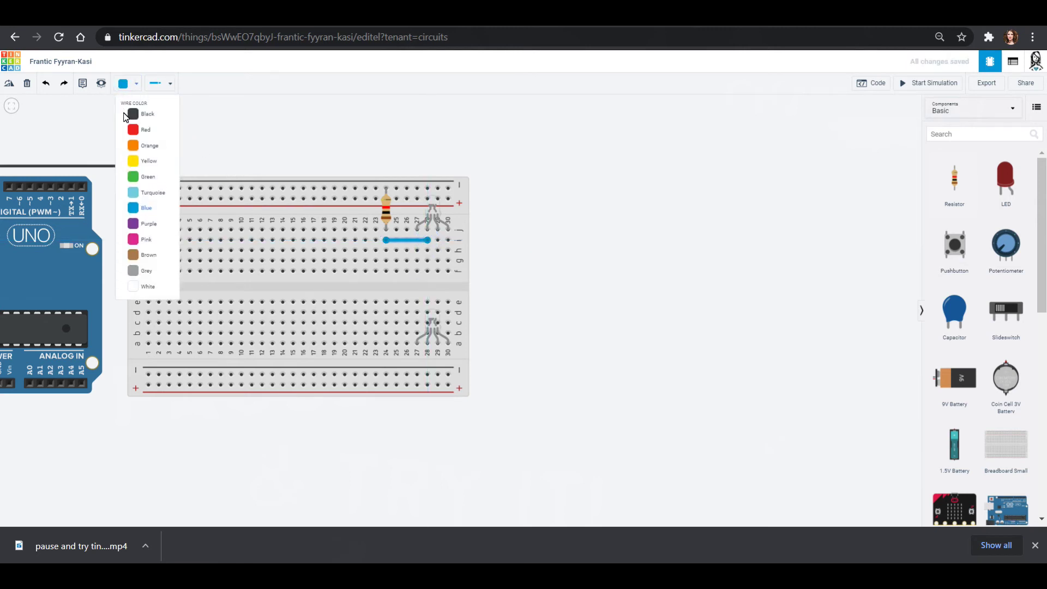
click(136, 84)
click(143, 109)
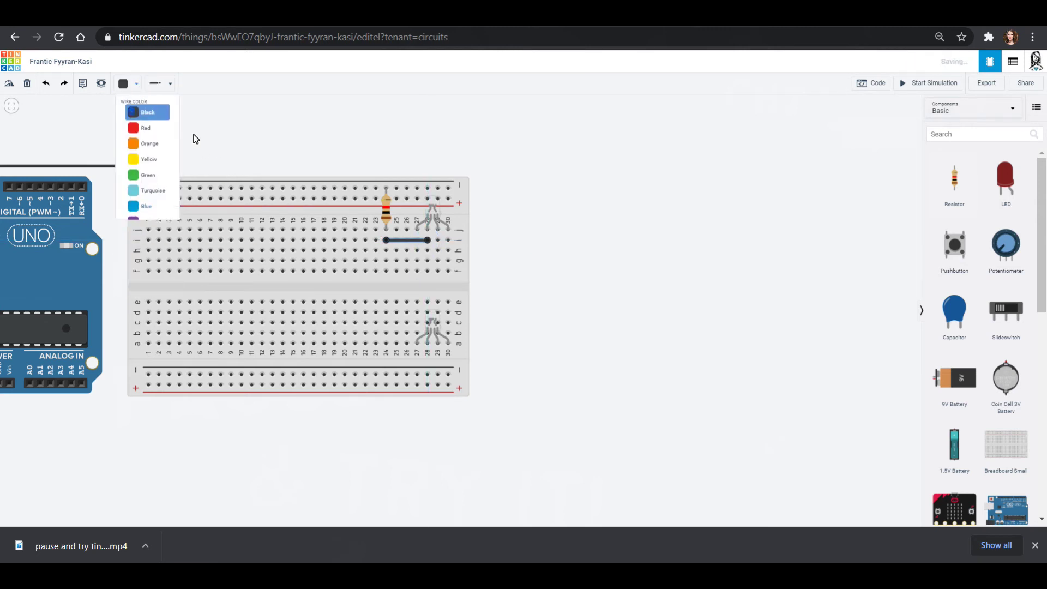
Bridge the centre gap with a wire from hole f28 to hole e28
click(427, 271)
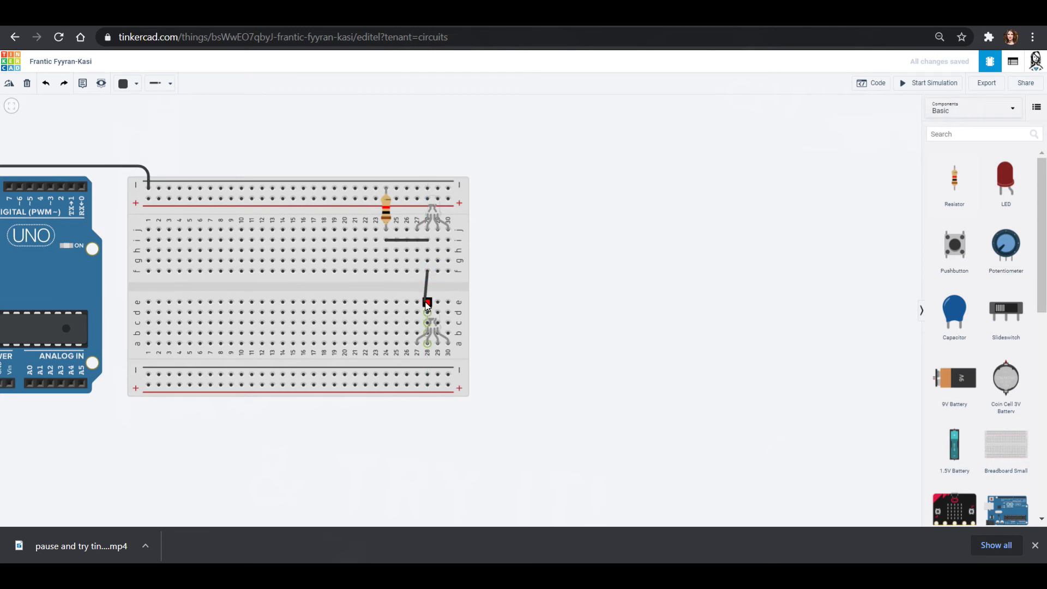
click(428, 302)
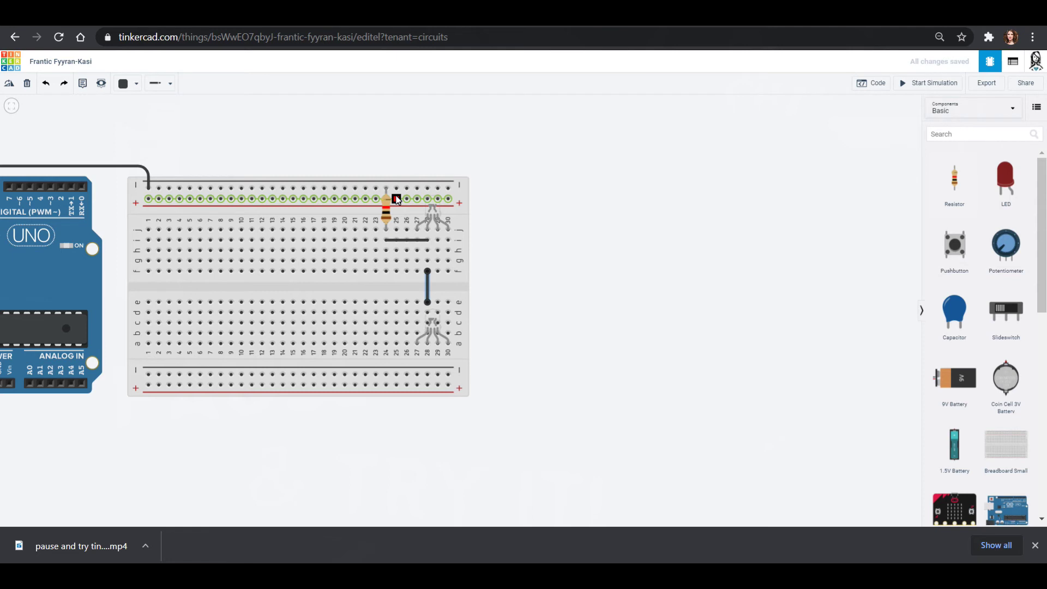
click(60, 186)
Route the pin 2 wire over the breadboard to the upper half and colour it pink
click(61, 156)
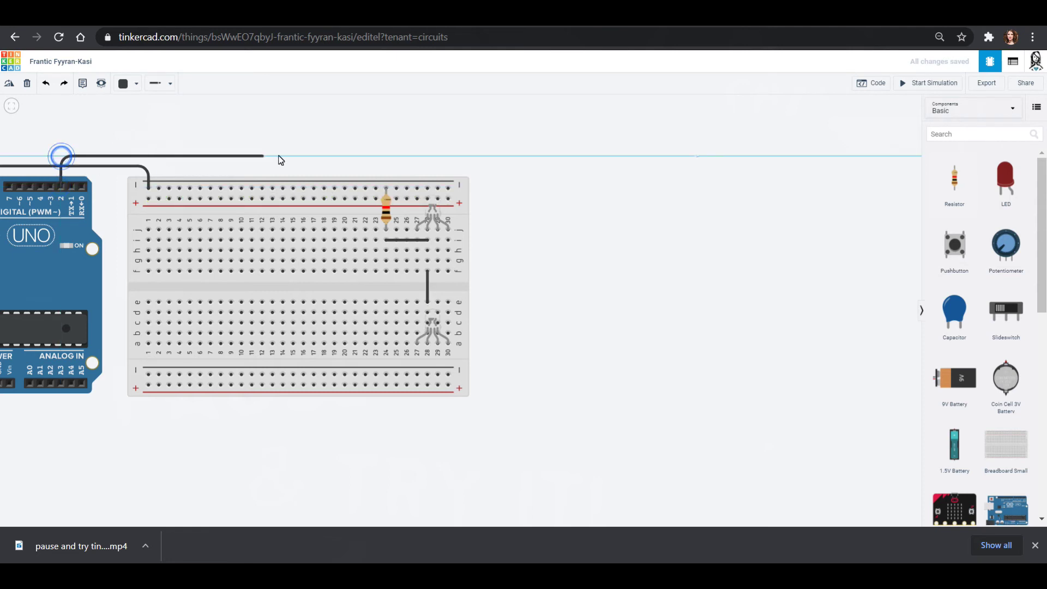
click(410, 157)
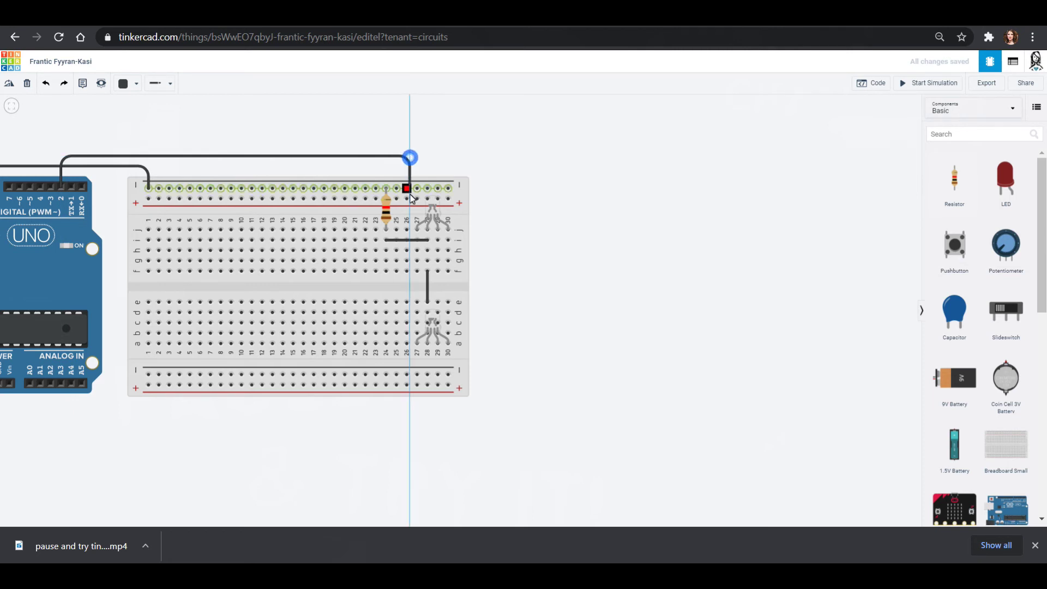
click(417, 250)
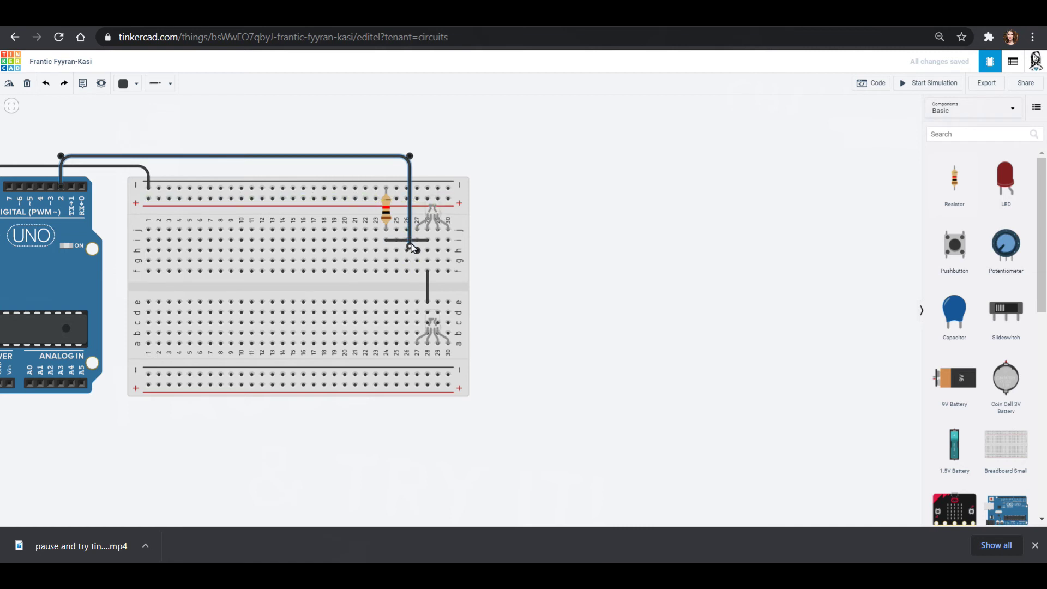
drag(411, 250, 409, 251)
click(123, 84)
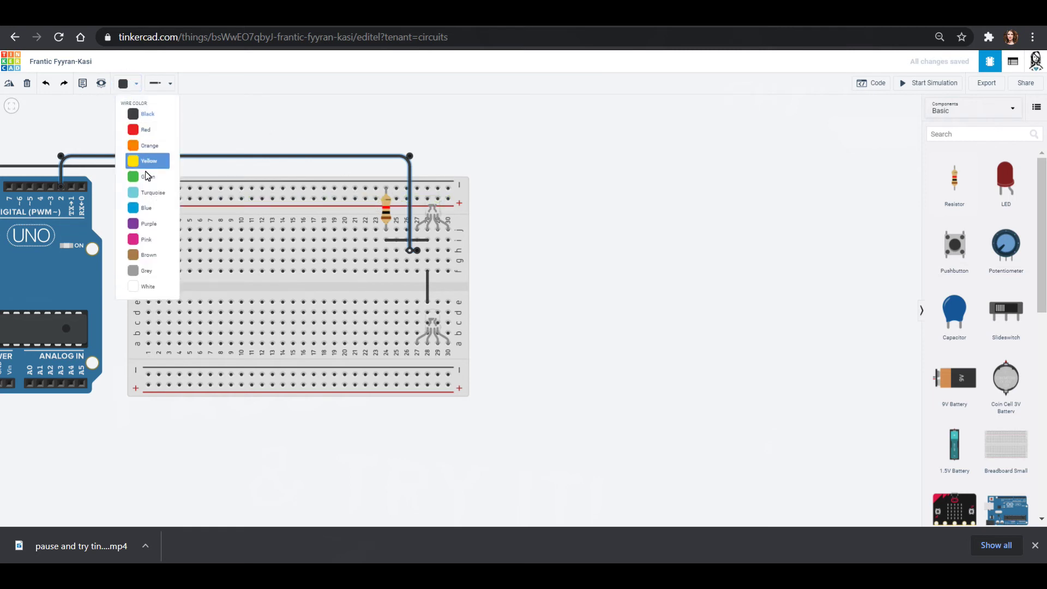
click(155, 233)
click(481, 193)
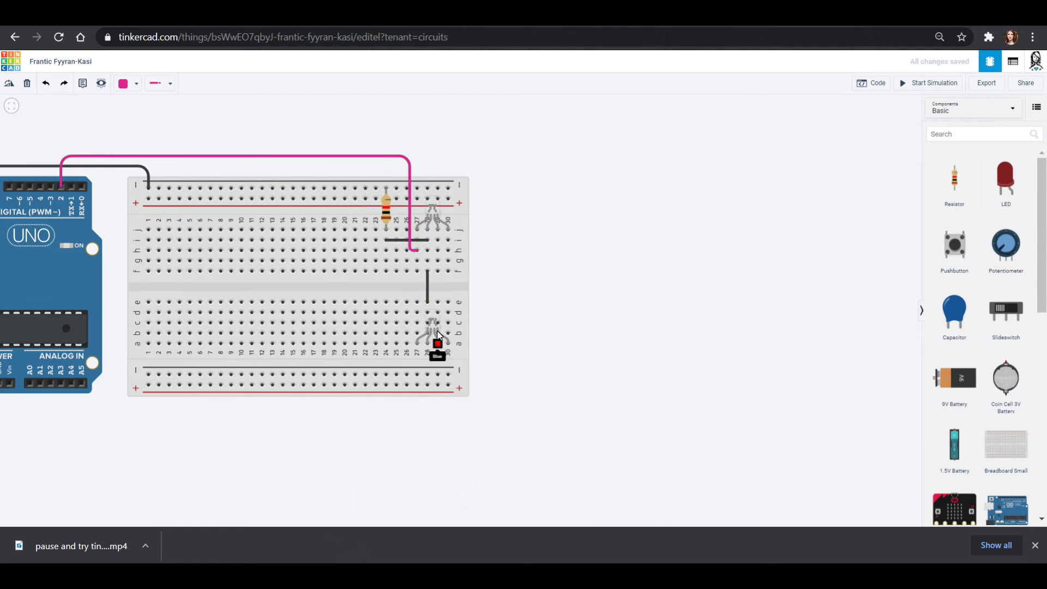
click(439, 305)
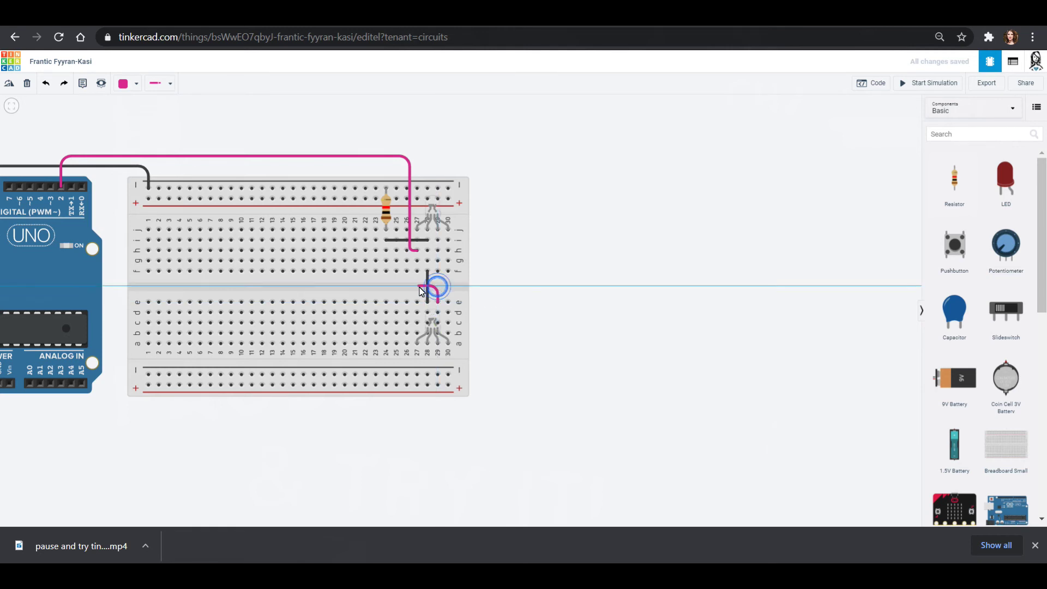
Add a turquoise jumper from hole e29 across the centre gap to hole f27
click(419, 285)
click(417, 273)
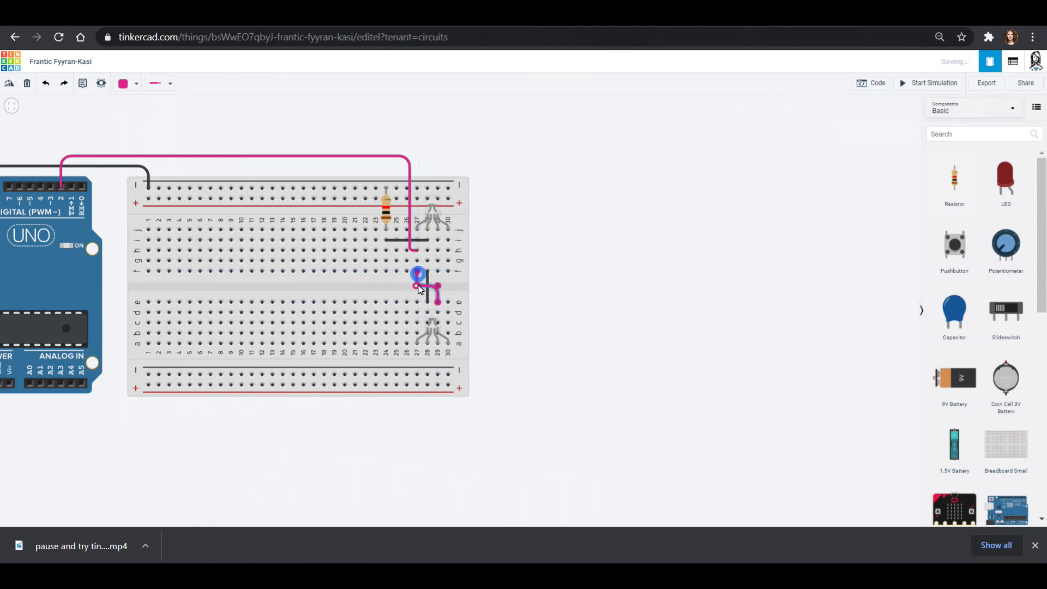
click(418, 285)
click(123, 86)
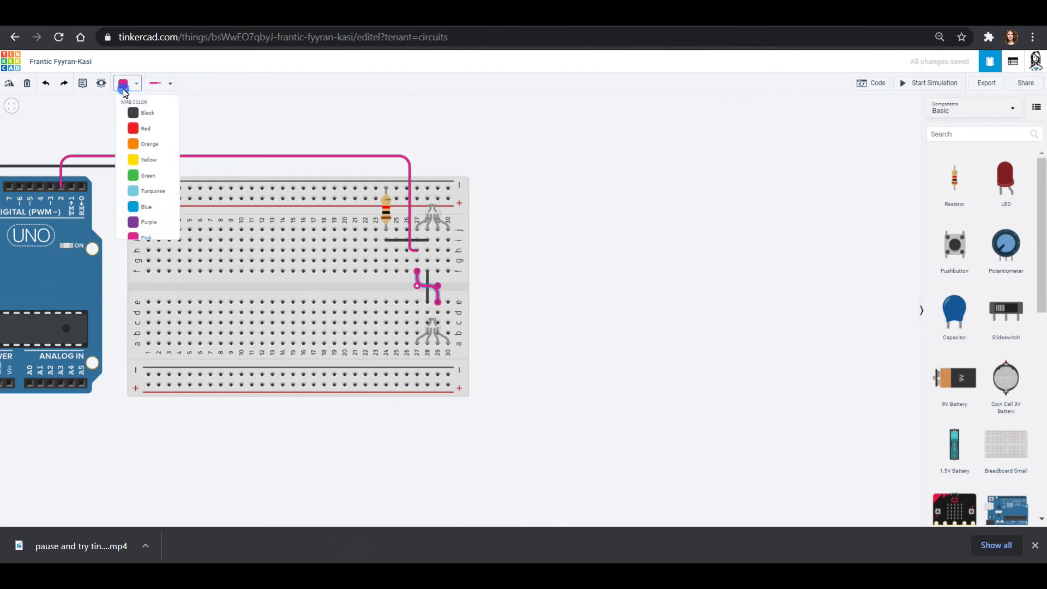
click(148, 193)
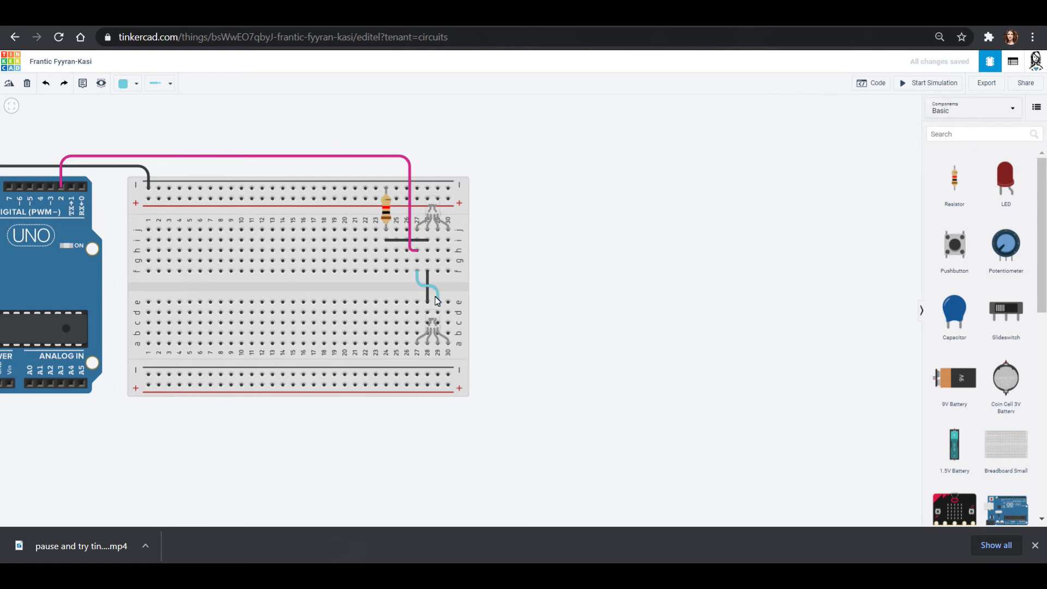
Run a blue wire from Arduino pin 3 over the board to the upper LED, then draw a jumper from h29 to e28
click(51, 186)
click(51, 147)
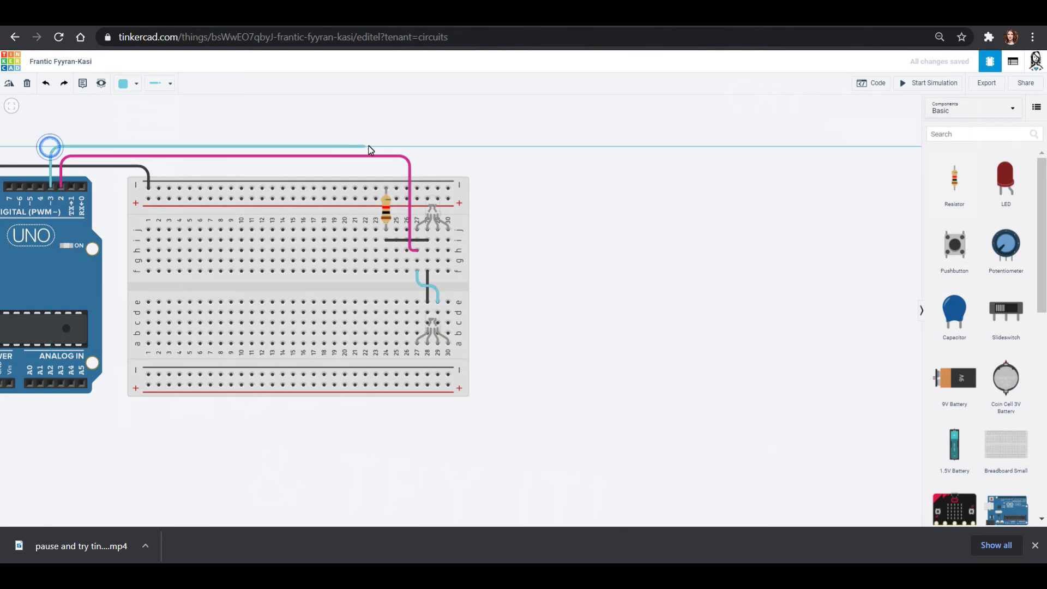
click(460, 147)
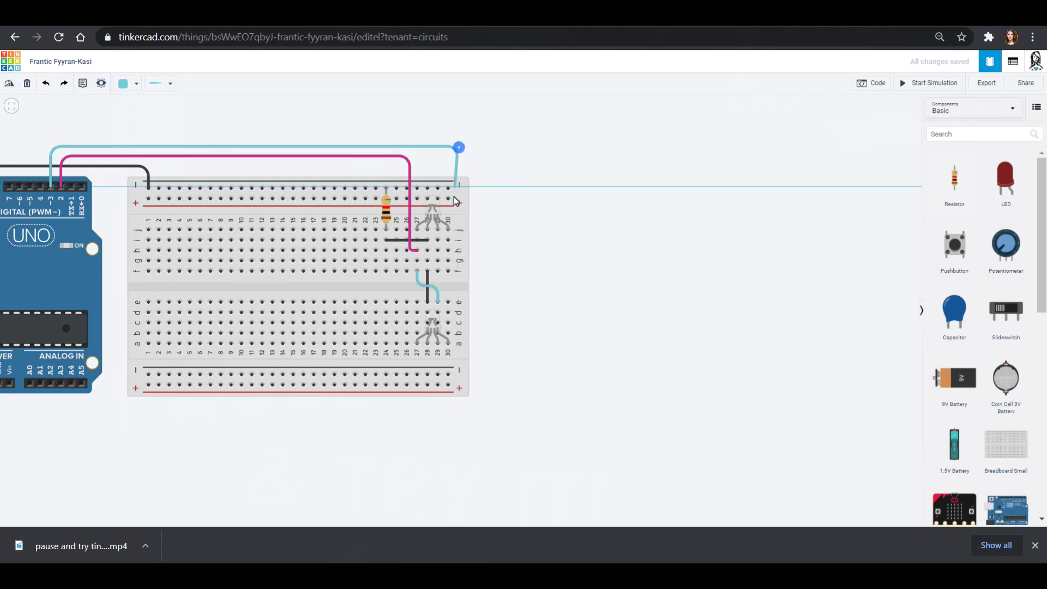
click(458, 239)
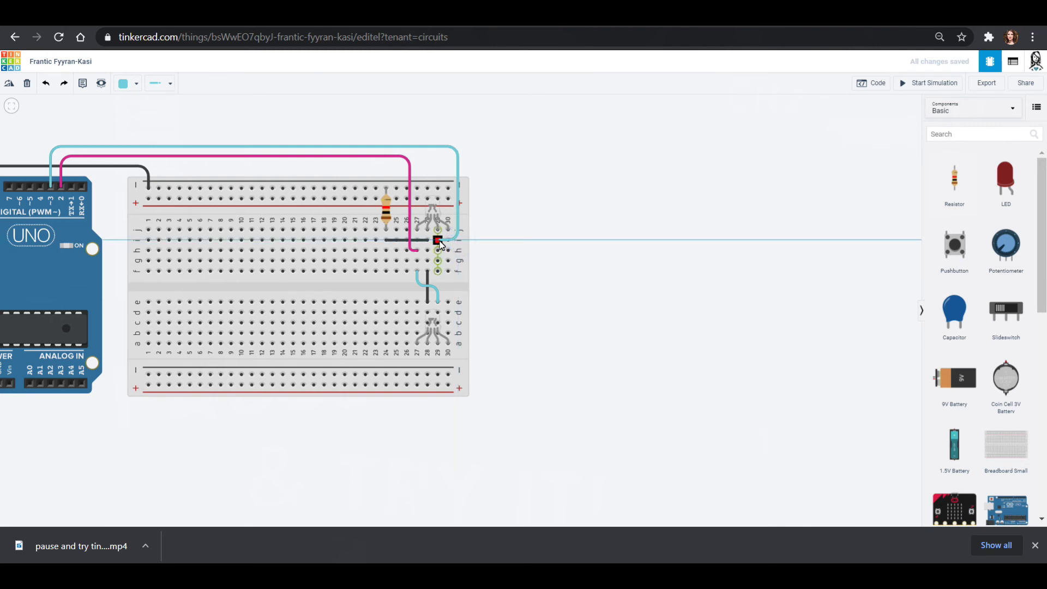
click(437, 240)
click(129, 84)
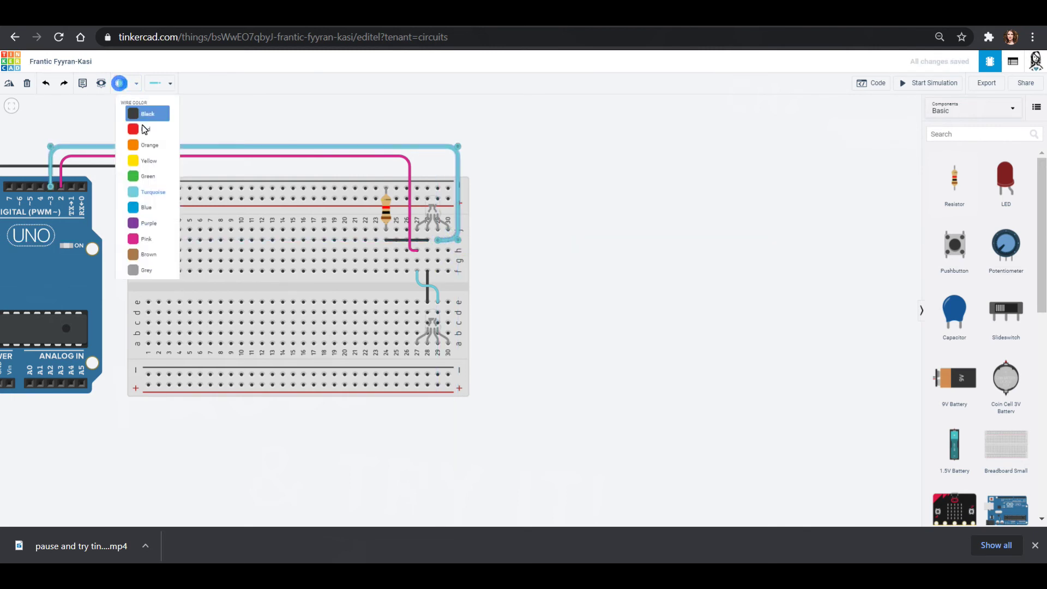
click(152, 205)
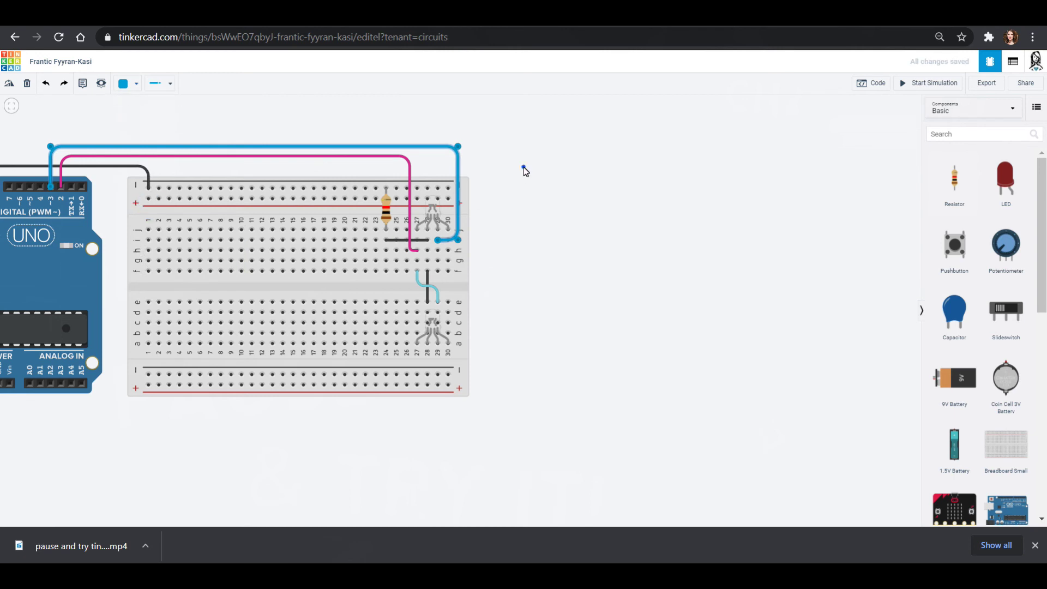
click(438, 252)
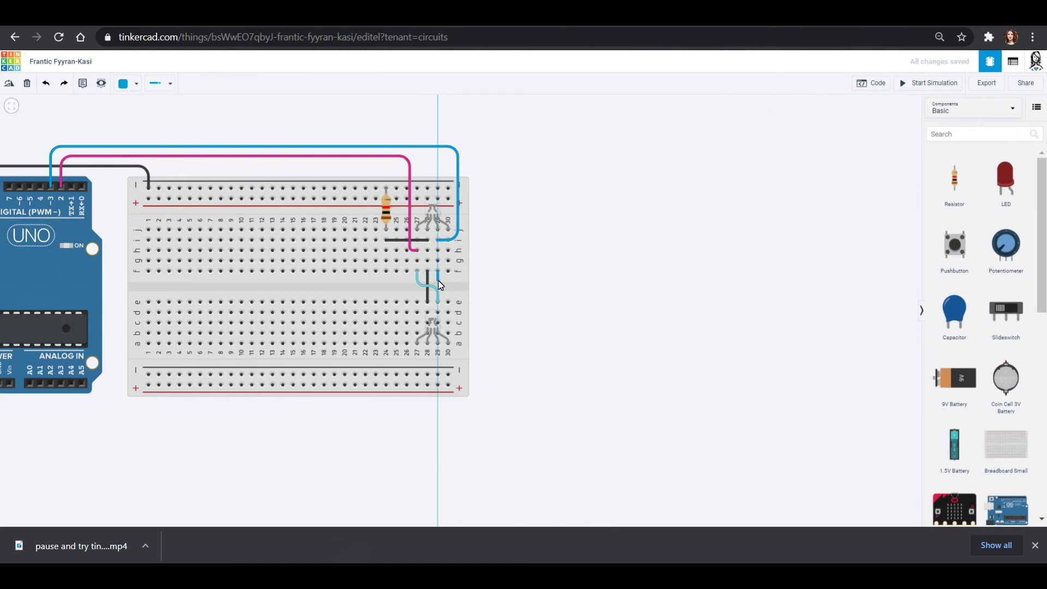
click(426, 299)
Colour the crossing wire between column 29 and column 28 orange
click(419, 298)
click(125, 83)
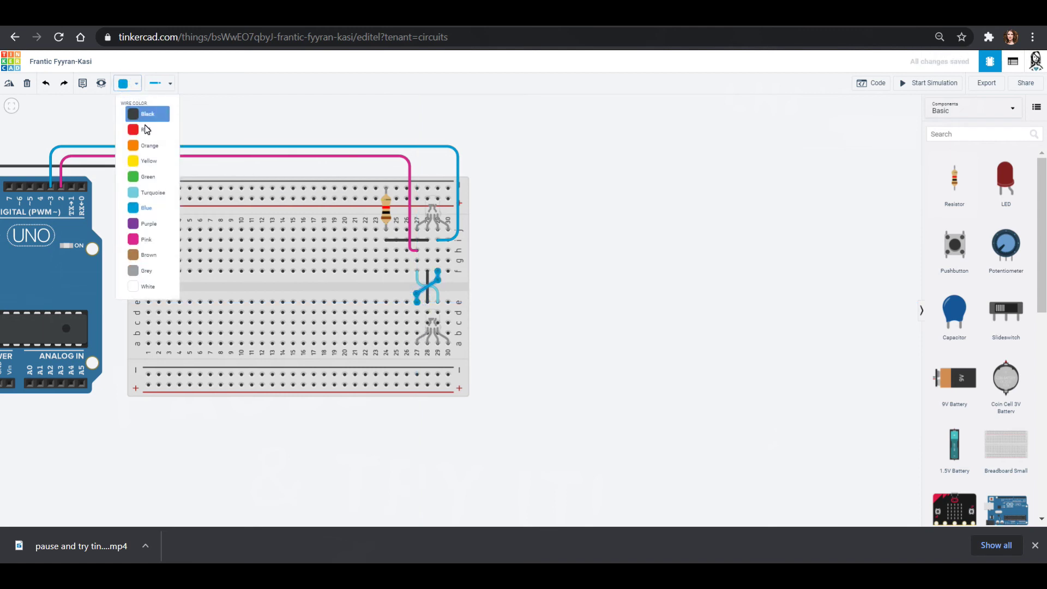
click(154, 146)
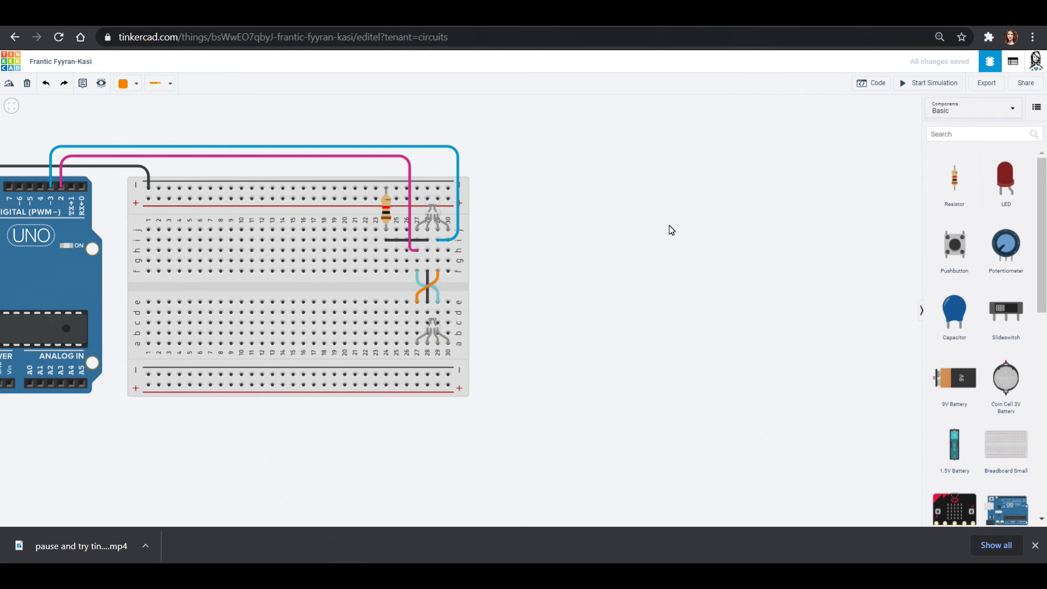
click(873, 85)
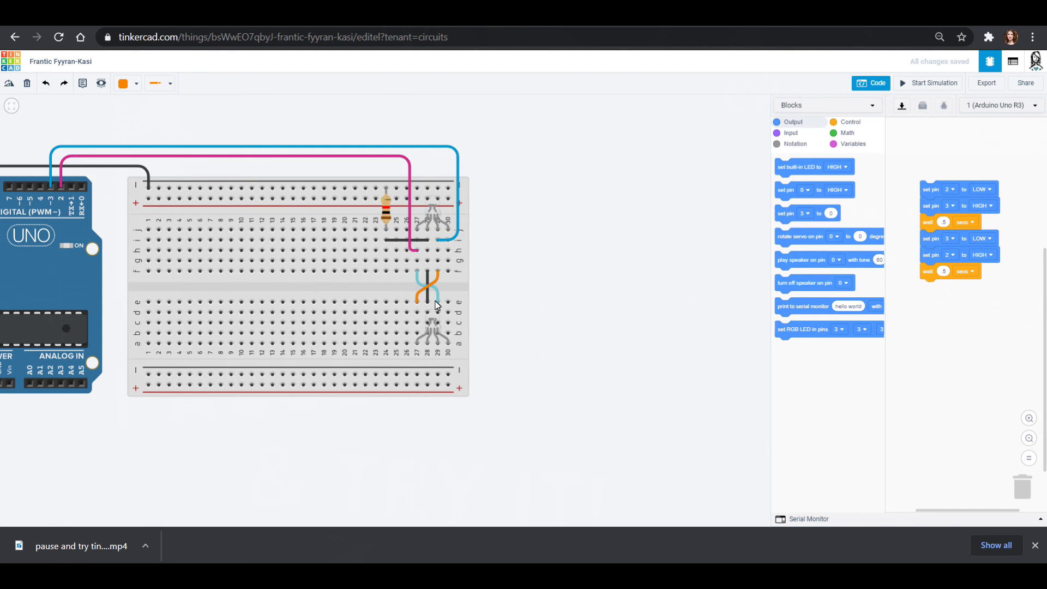
Run the simulation to see the upper LED blue and the lower red, then stop it
click(917, 84)
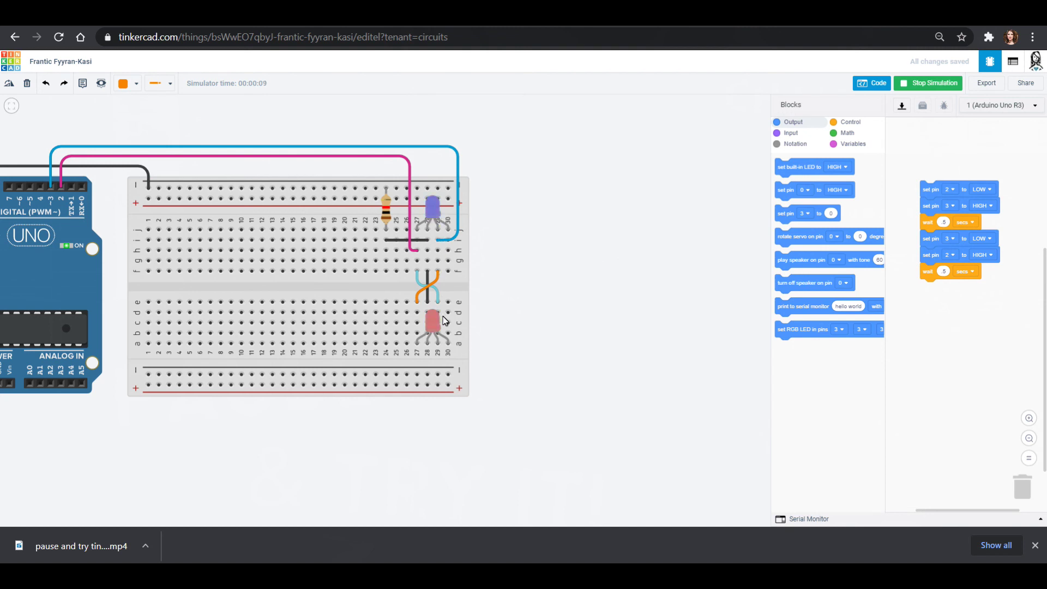
click(927, 82)
Stack two more RGB LEDs onto the upper and lower LEDs and start the simulation
click(876, 84)
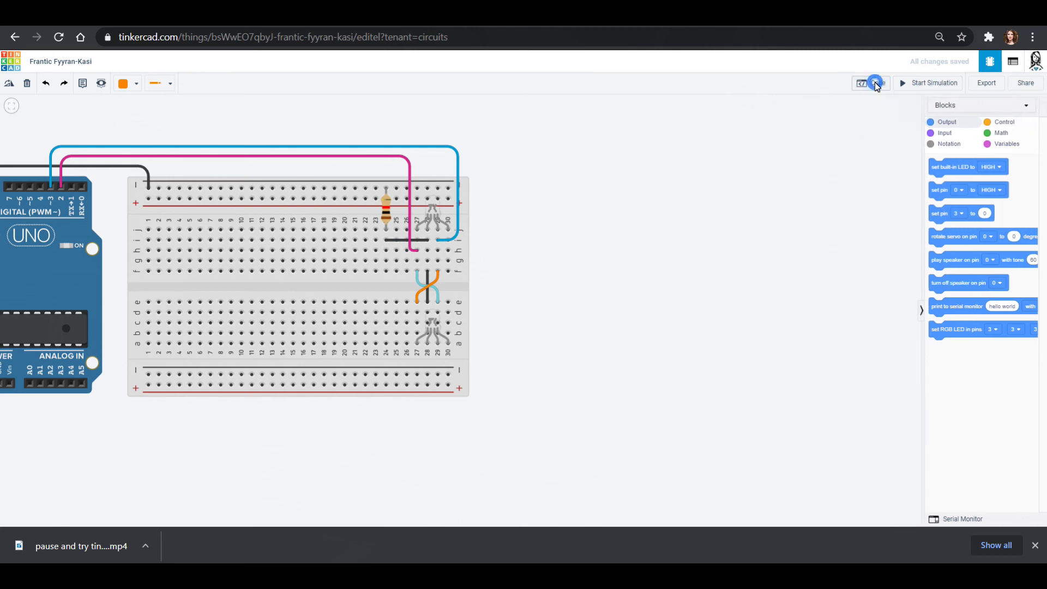
click(977, 134)
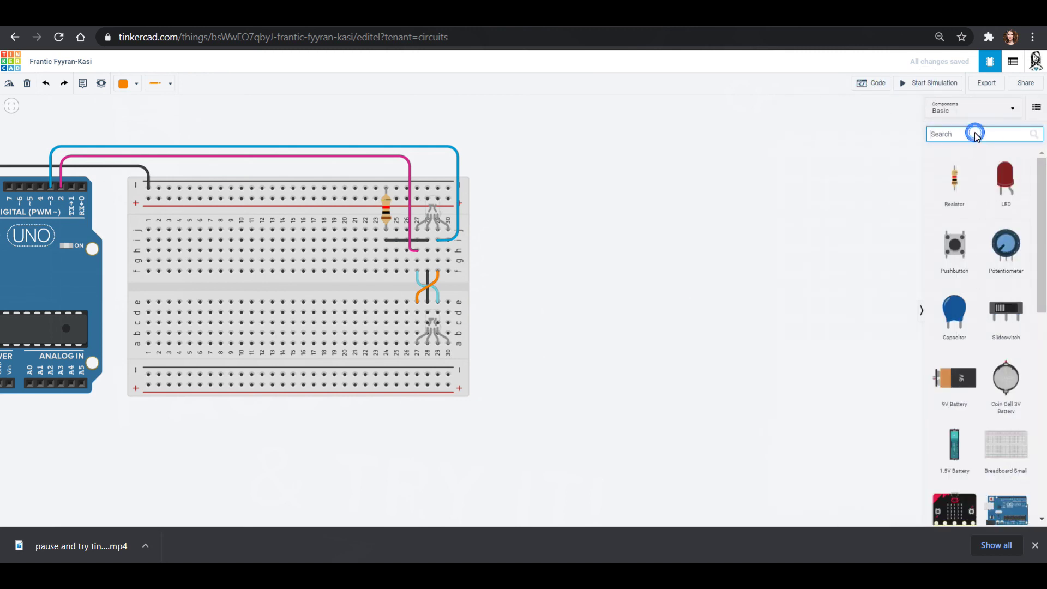
text(rgb)
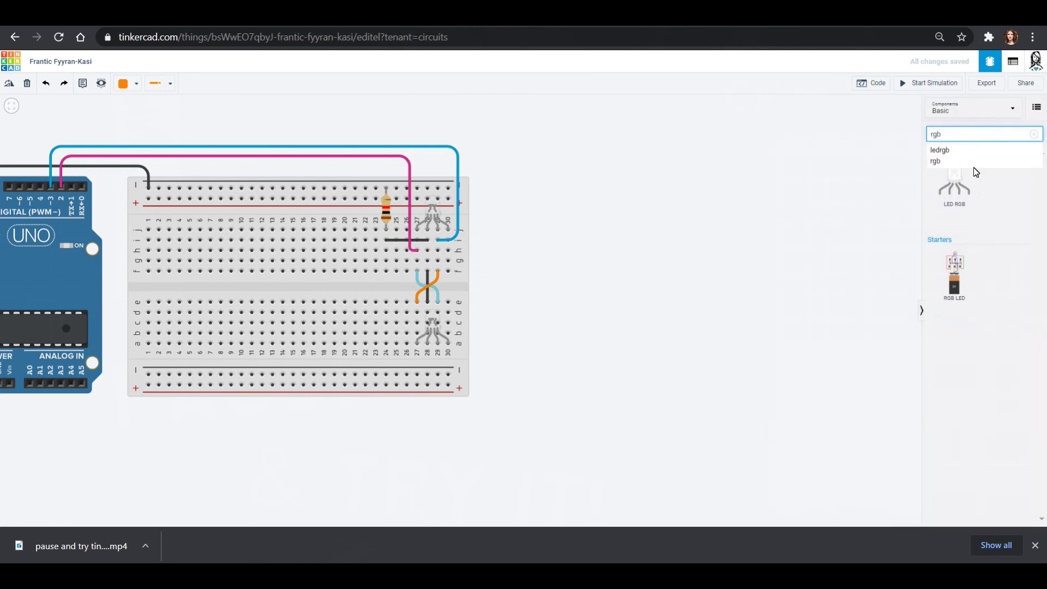
drag(956, 186, 437, 235)
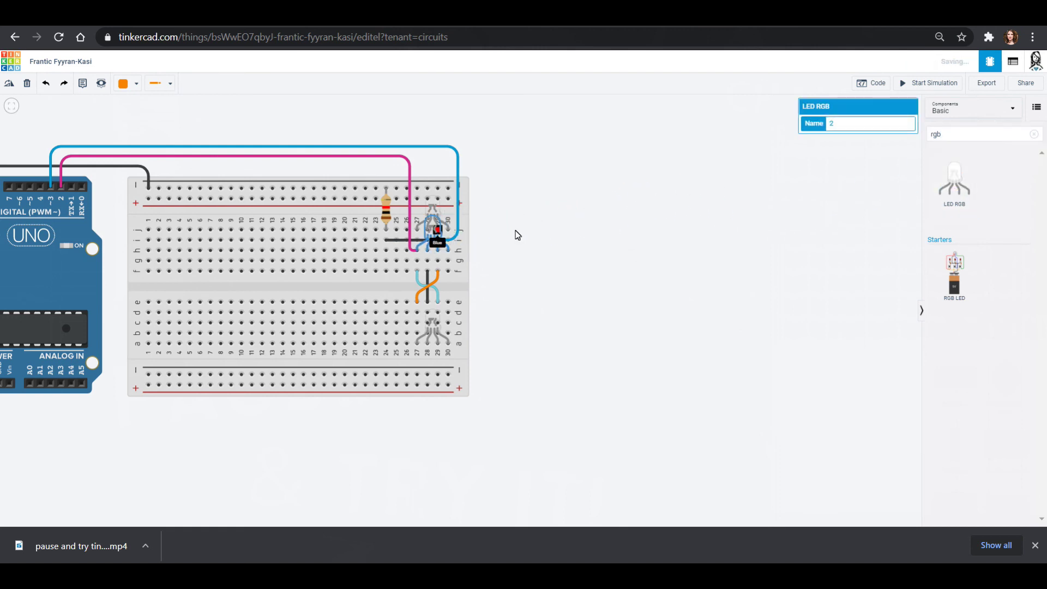
drag(930, 186, 438, 325)
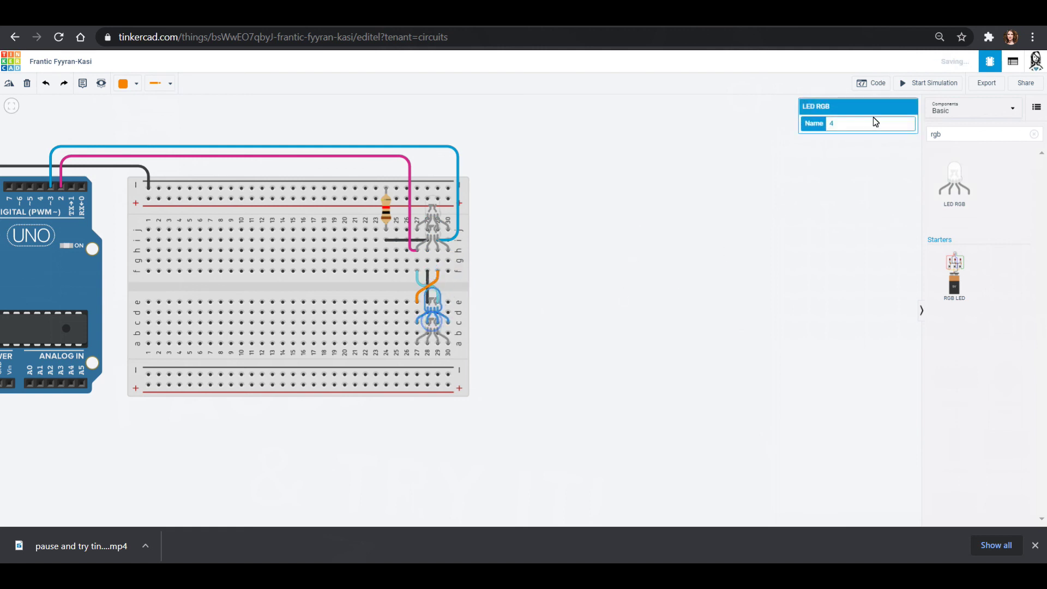
click(906, 83)
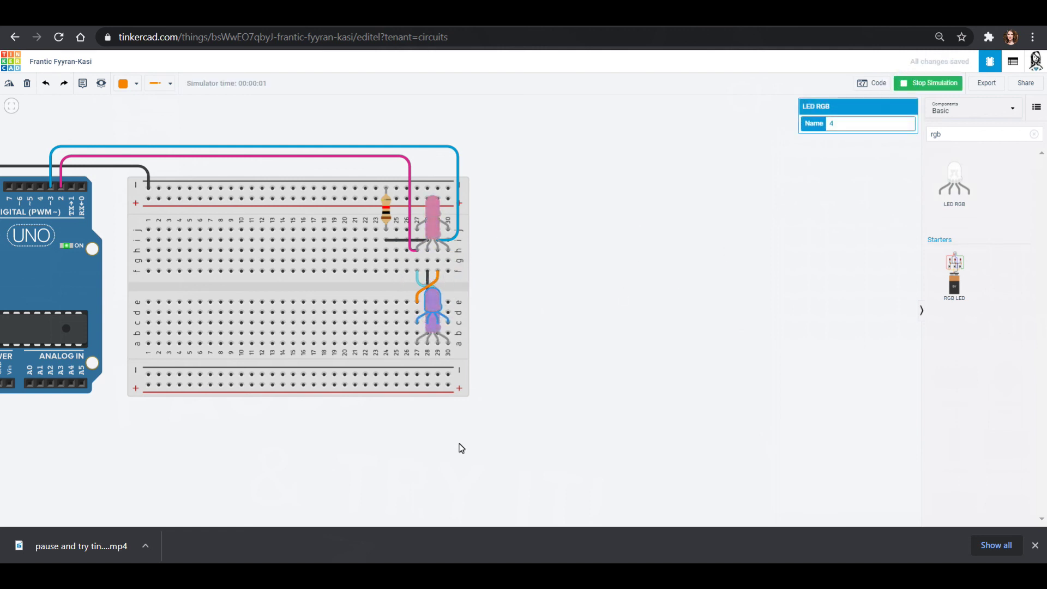
Stop the simulation and stack four more RGB LEDs around column 28 on both halves
click(928, 85)
drag(954, 178, 432, 267)
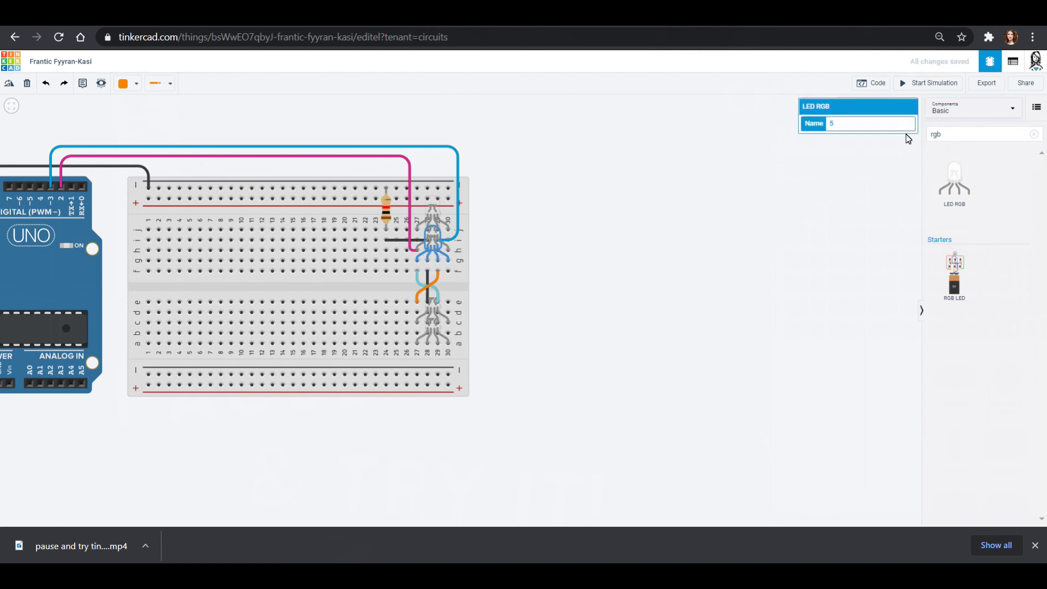
drag(966, 186, 473, 307)
drag(952, 176, 435, 334)
click(875, 180)
drag(954, 180, 435, 240)
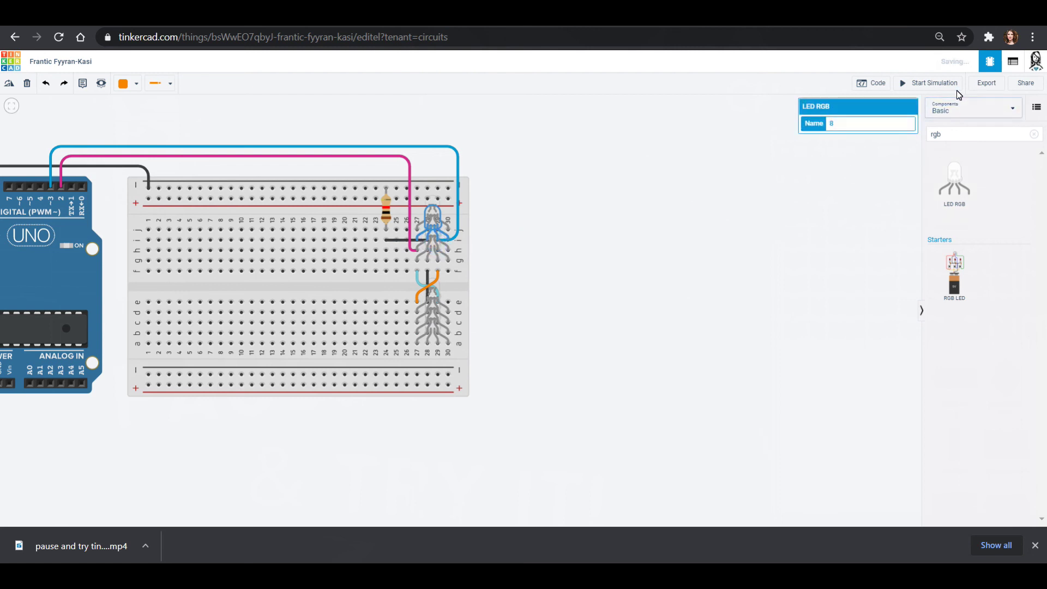
Start the simulation and deselect the LED to watch both stacks flash blue and red
click(933, 85)
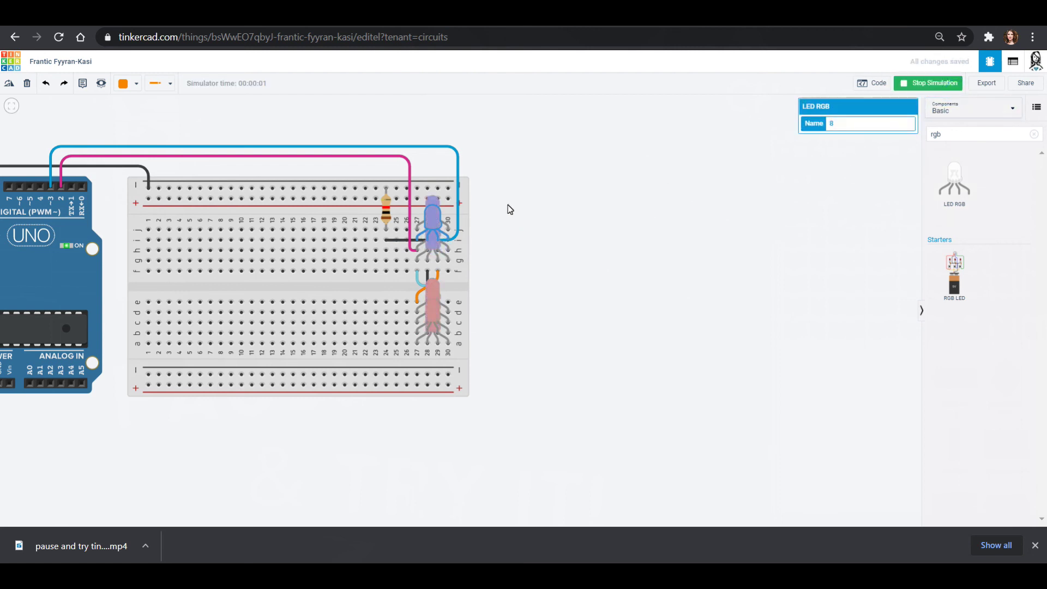
click(606, 231)
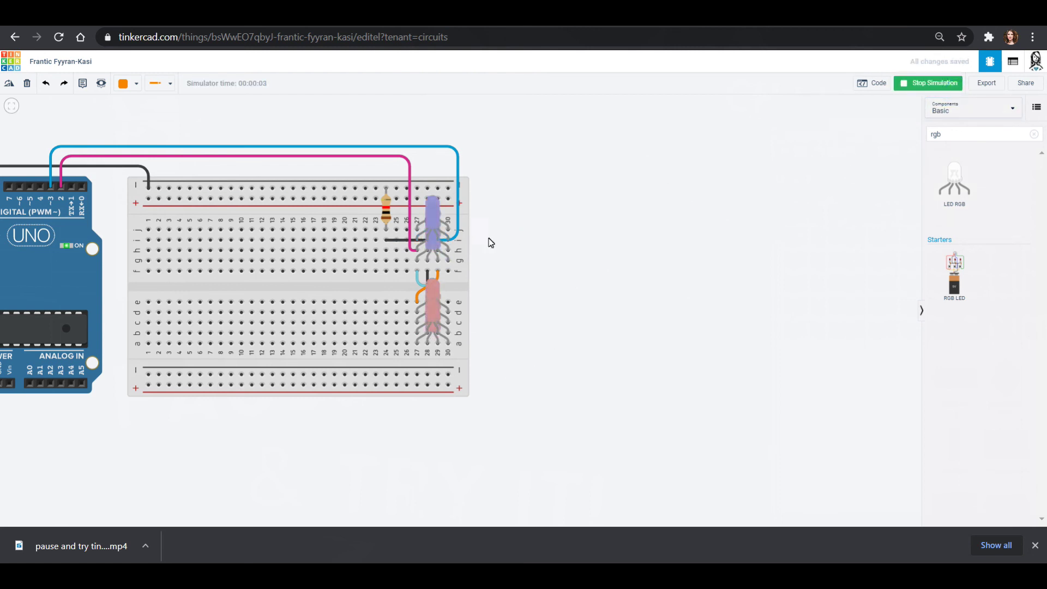